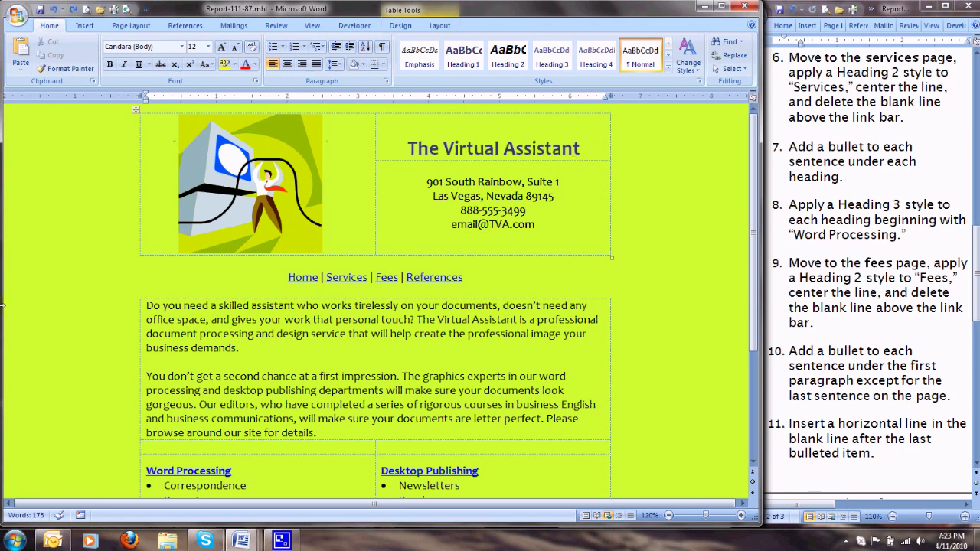
- Switch to the services page, Report-112-89.mht, and apply a centered Heading 2 style to the "Services" line
{"action": "mouse_move", "coordinate": [242, 542]}
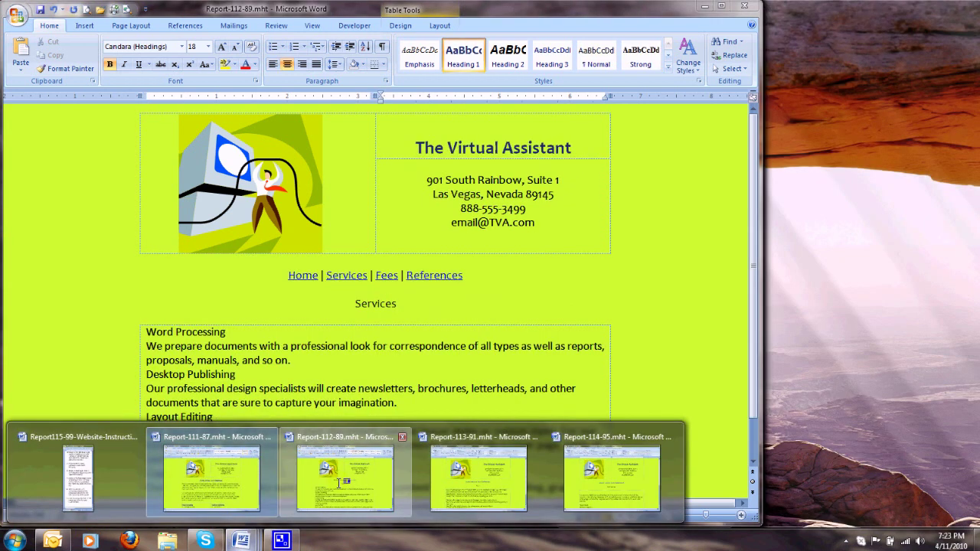
{"action": "left_click", "coordinate": [340, 488]}
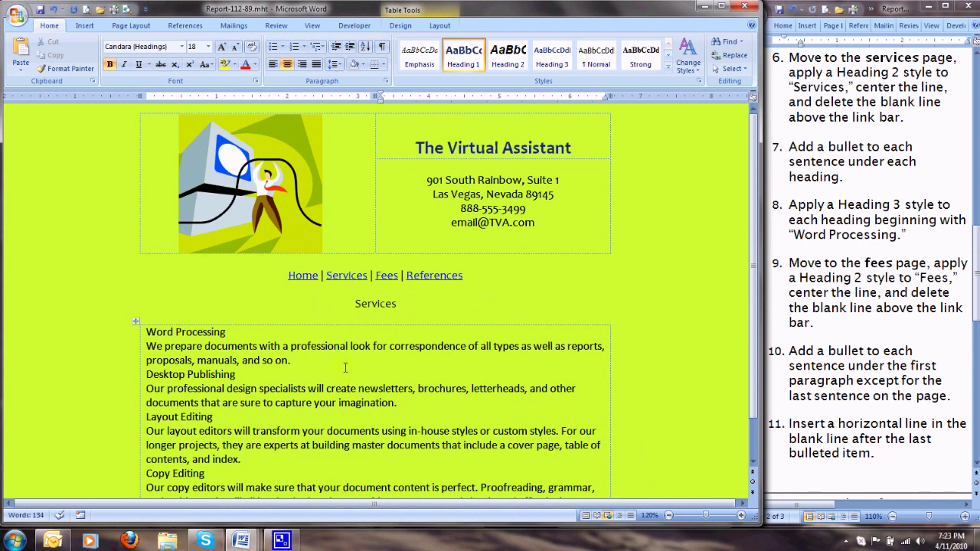
{"action": "left_click", "coordinate": [356, 305]}
{"action": "left_click", "coordinate": [399, 304], "text": "shift"}
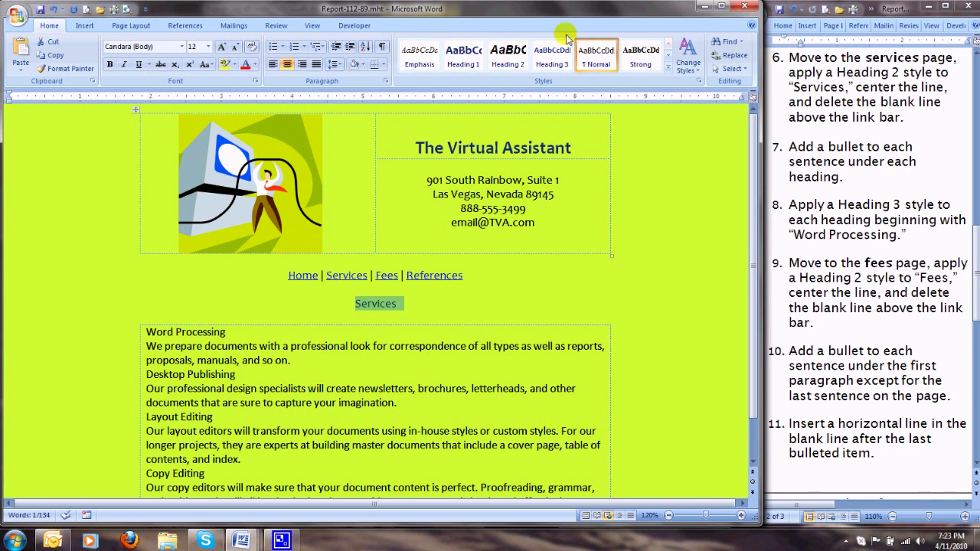
{"action": "left_click", "coordinate": [508, 62]}
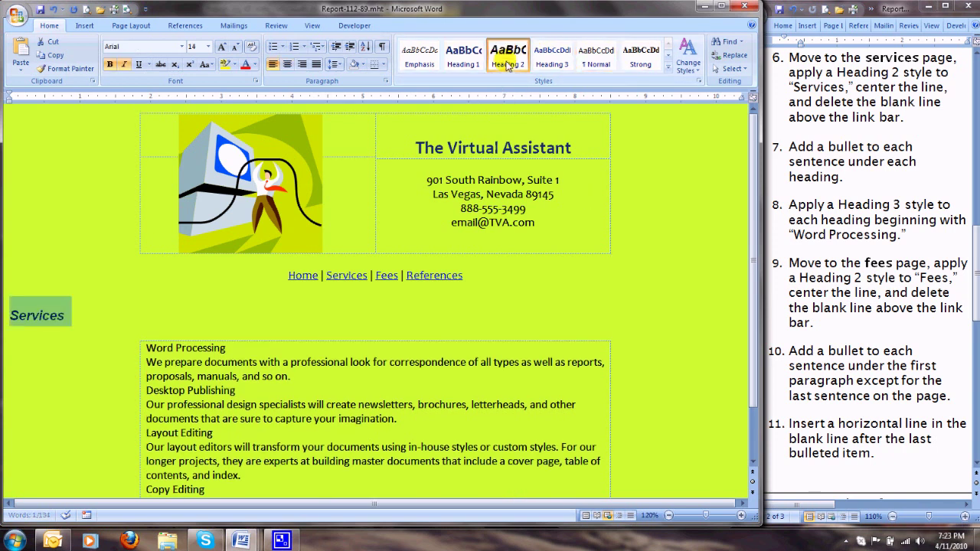
{"action": "left_click", "coordinate": [288, 65]}
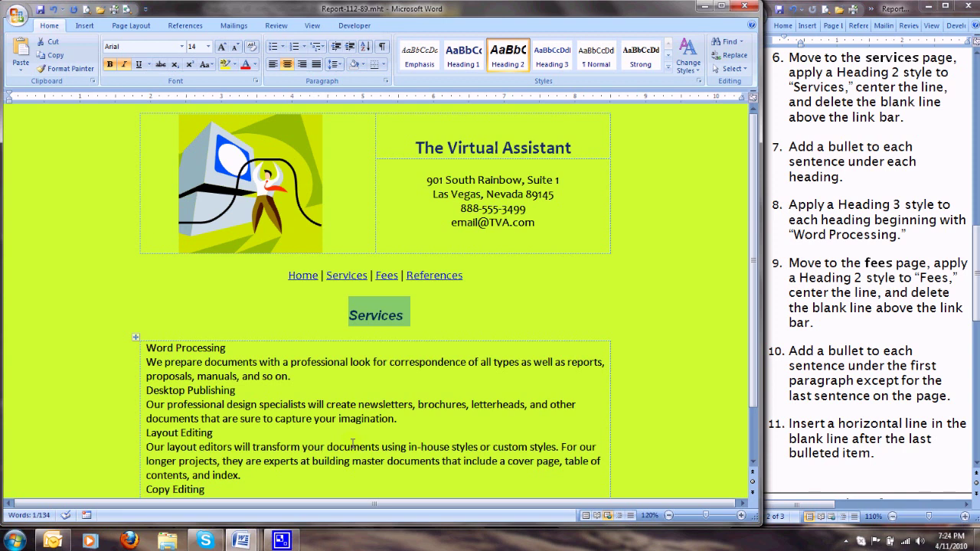
- Delete the blank line above the link bar on the services page
{"action": "left_click", "coordinate": [369, 263]}
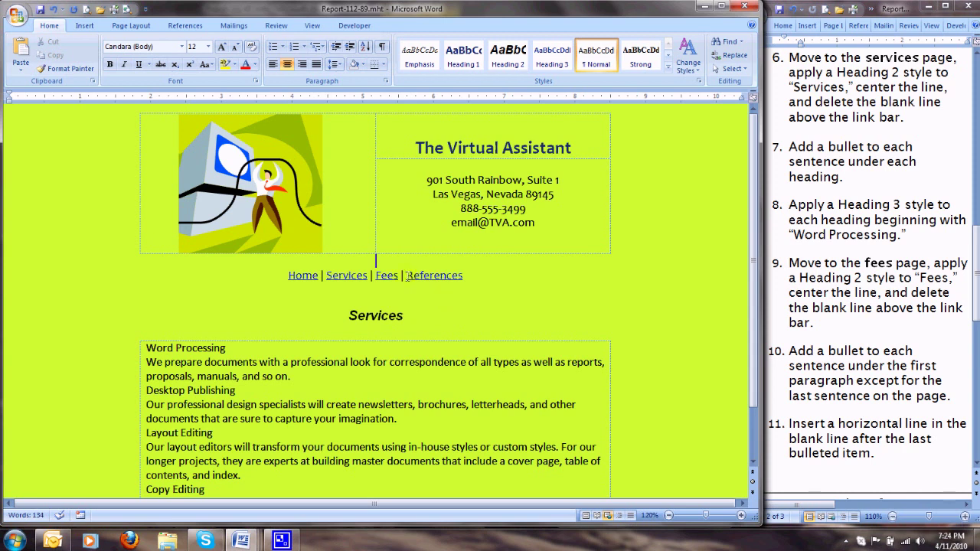
{"action": "key", "text": "Delete"}
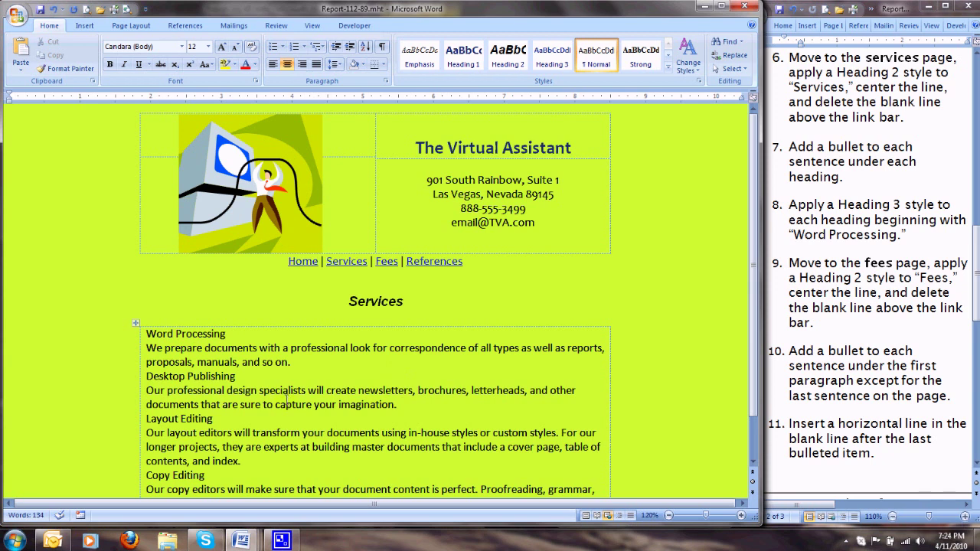
- Add a bullet to each description paragraph under Word Processing, Desktop Publishing, Layout Editing and Copy Editing
{"action": "scroll", "coordinate": [257, 375], "scroll_direction": "down", "scroll_amount": 1}
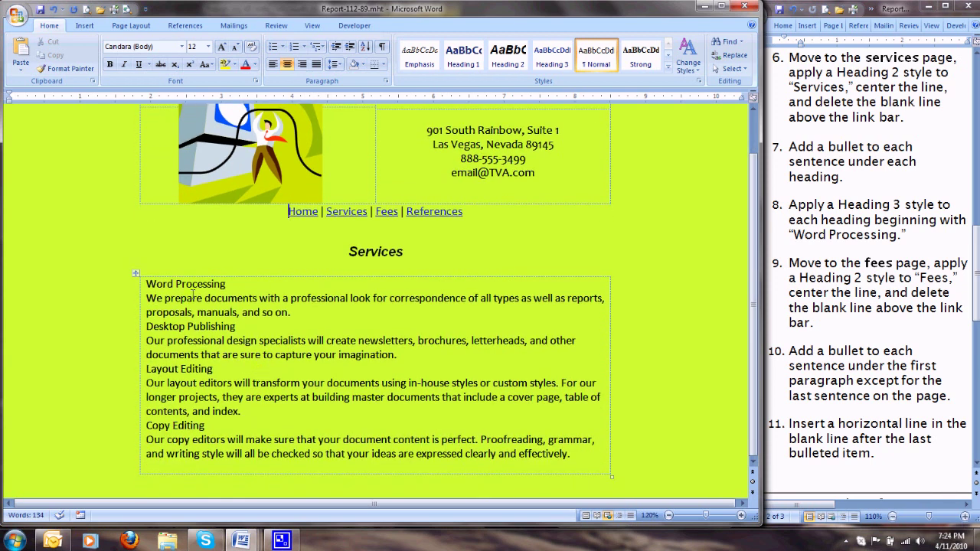
{"action": "left_click", "coordinate": [146, 298]}
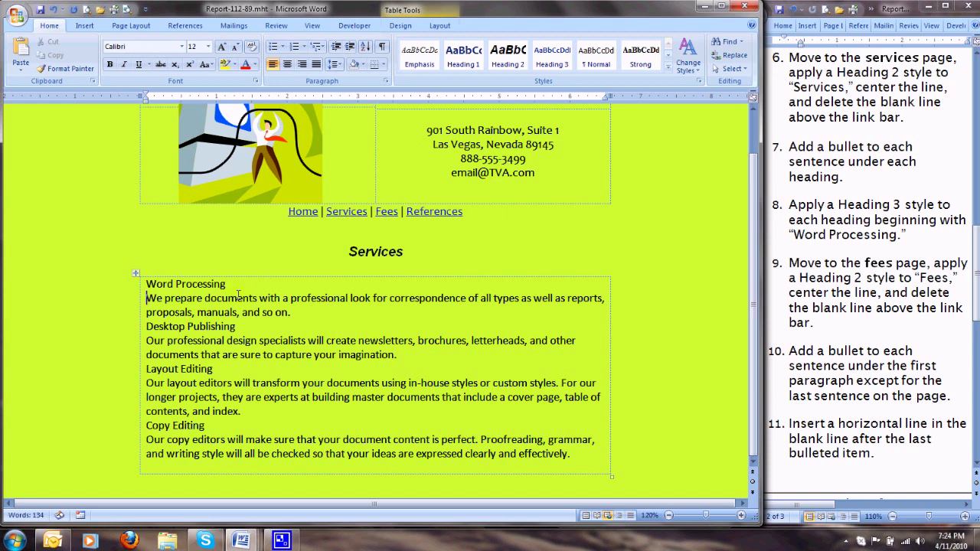
{"action": "left_click", "coordinate": [272, 47]}
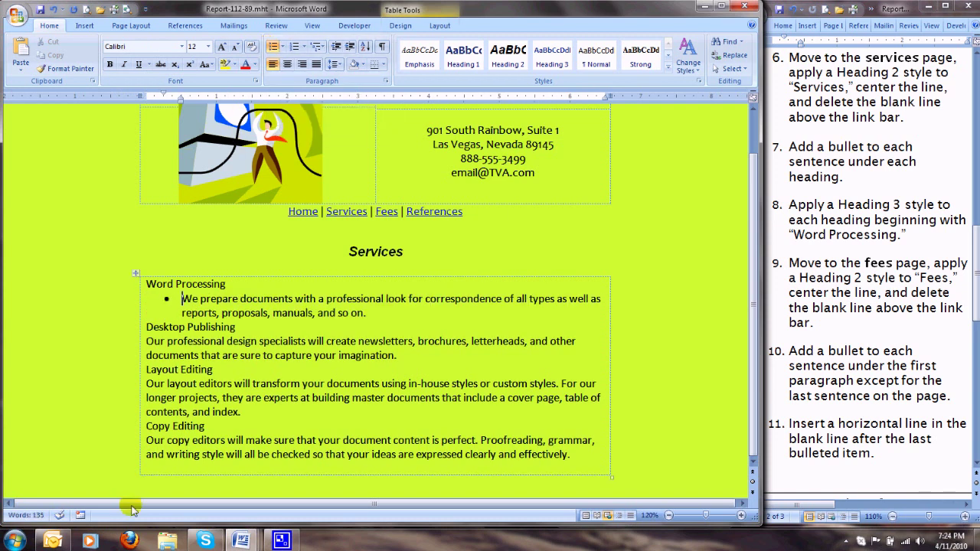
{"action": "left_click", "coordinate": [147, 341]}
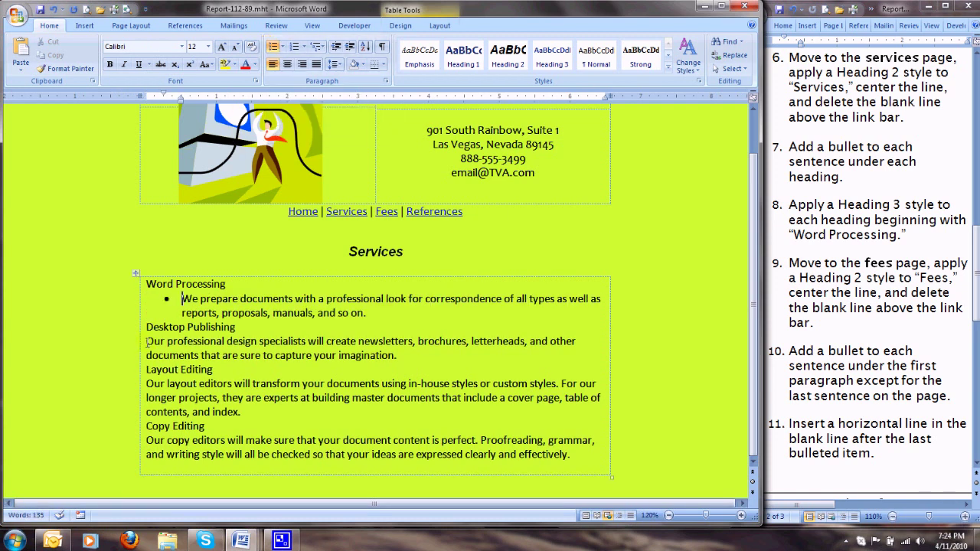
{"action": "left_click", "coordinate": [272, 47]}
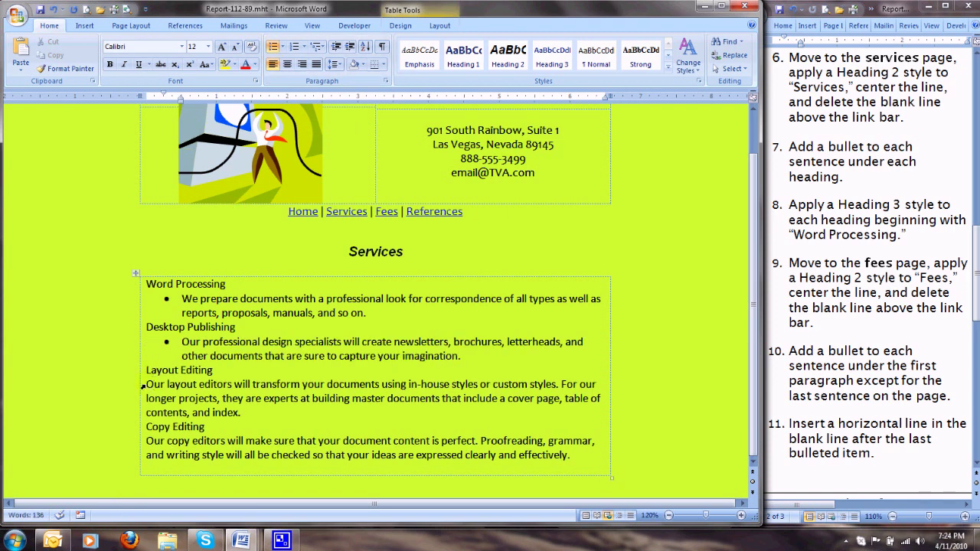
{"action": "left_click", "coordinate": [272, 47]}
{"action": "left_click", "coordinate": [147, 442]}
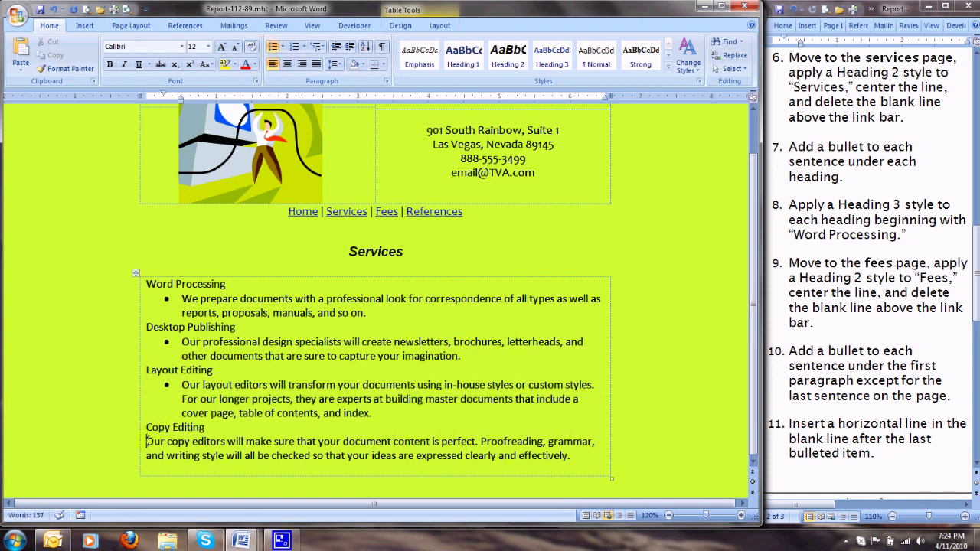
{"action": "left_click", "coordinate": [272, 49]}
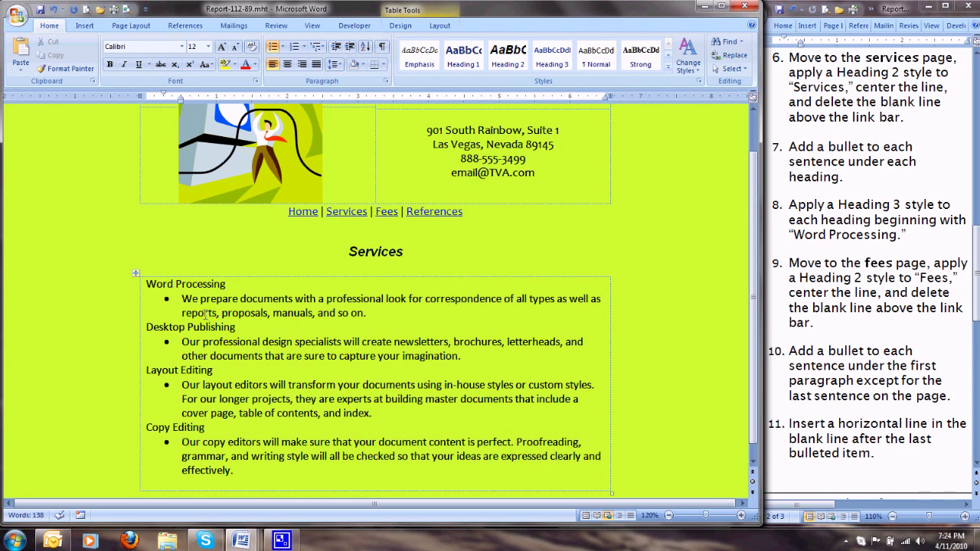
- Apply the Heading 3 style to the Word Processing, Desktop Publishing, Layout Editing and Copy Editing headings
{"action": "left_click_drag", "start_coordinate": [148, 285], "coordinate": [227, 285]}
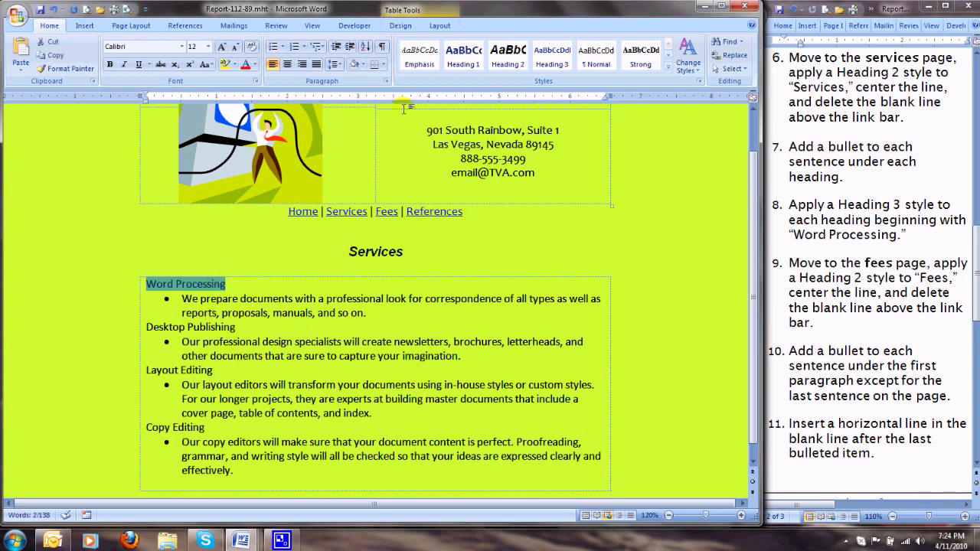
{"action": "left_click", "coordinate": [551, 57]}
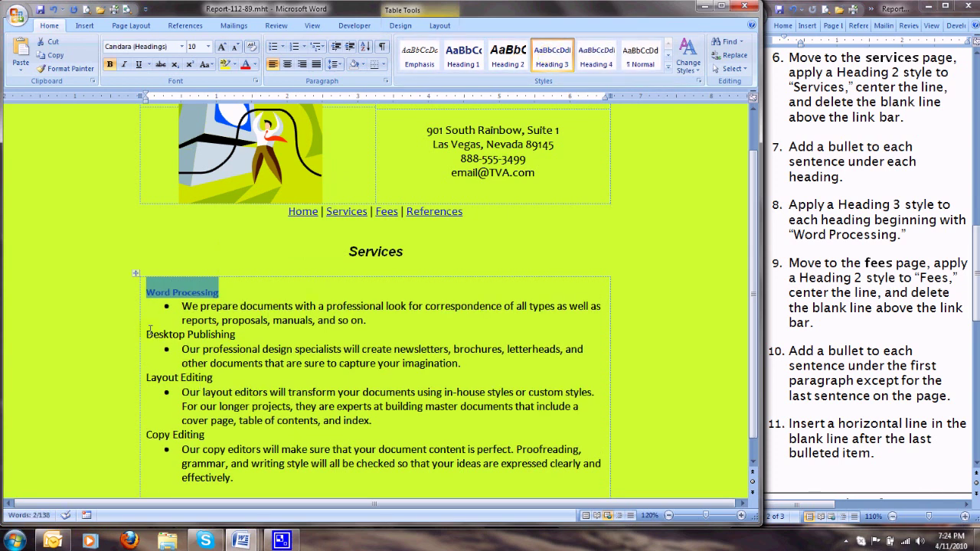
{"action": "left_click_drag", "start_coordinate": [148, 335], "coordinate": [239, 334]}
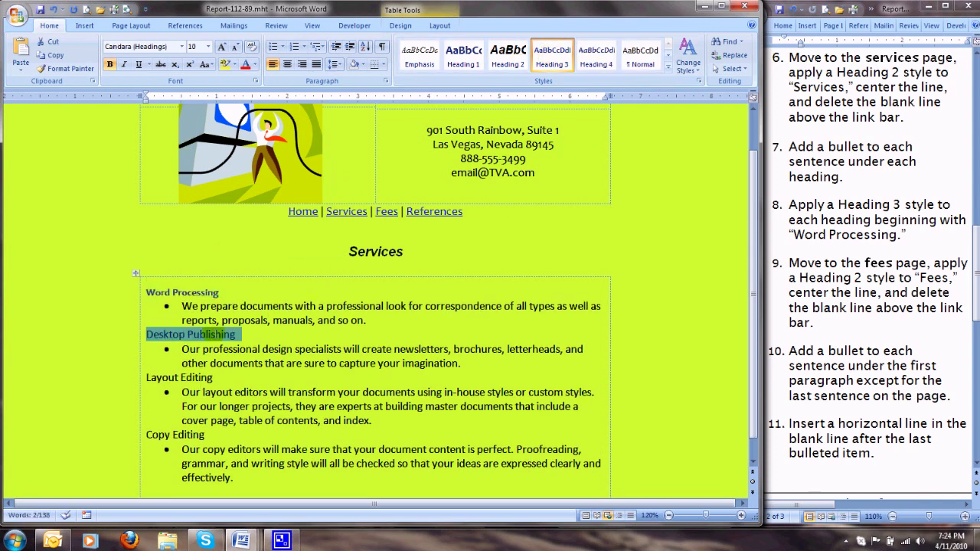
{"action": "left_click", "coordinate": [542, 64]}
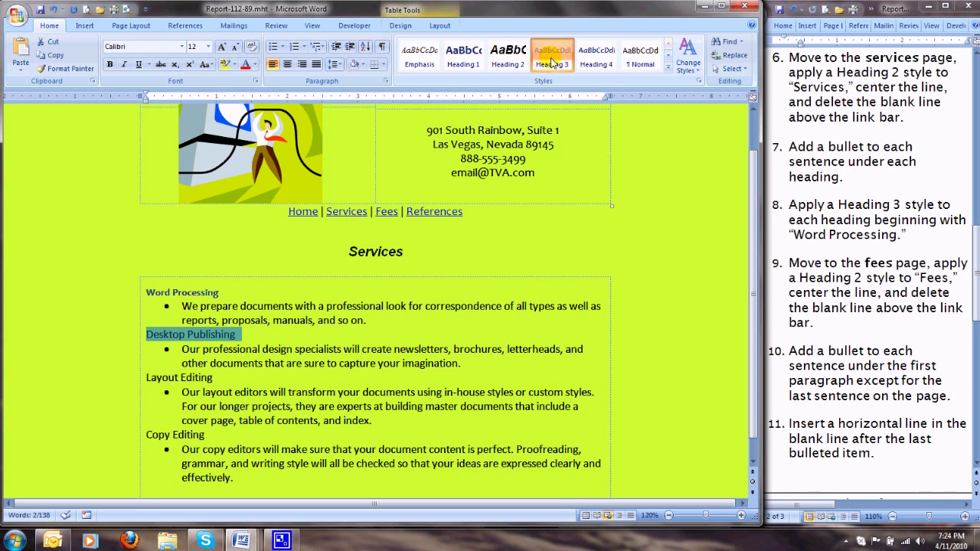
{"action": "left_click_drag", "start_coordinate": [148, 385], "coordinate": [218, 385]}
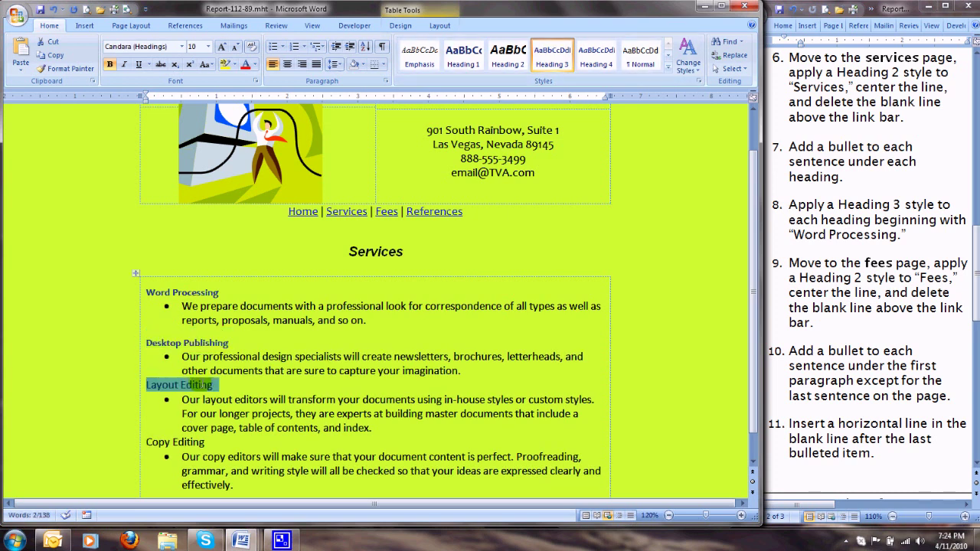
{"action": "left_click", "coordinate": [552, 59]}
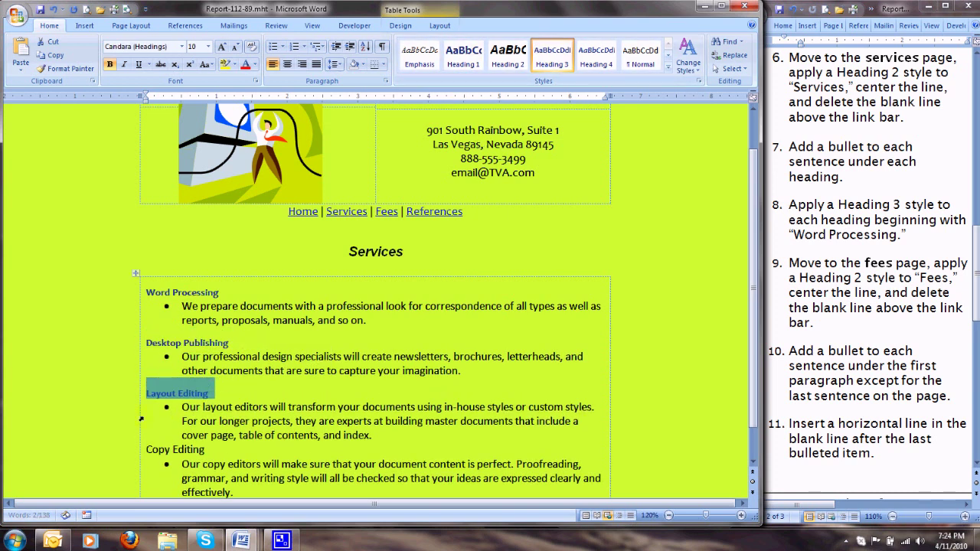
{"action": "left_click_drag", "start_coordinate": [147, 449], "coordinate": [210, 449]}
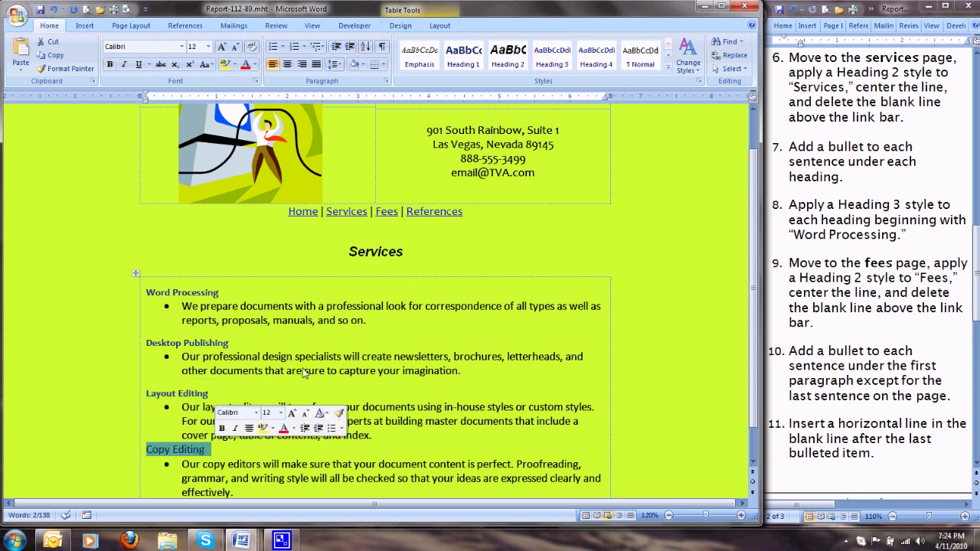
{"action": "left_click", "coordinate": [563, 61]}
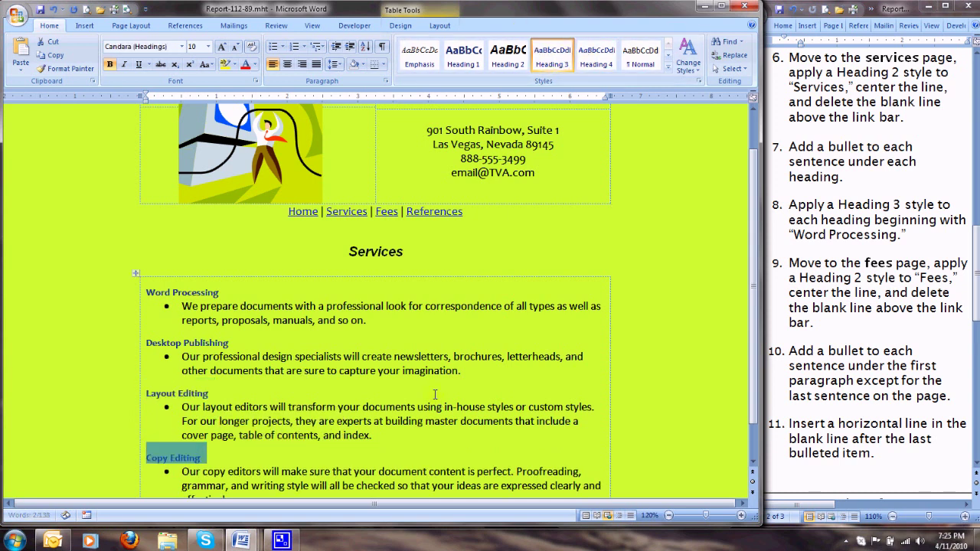
- Increase the font size of the Copy Editing and Layout Editing headings to 14
{"action": "scroll", "coordinate": [411, 407], "scroll_direction": "down", "scroll_amount": 1}
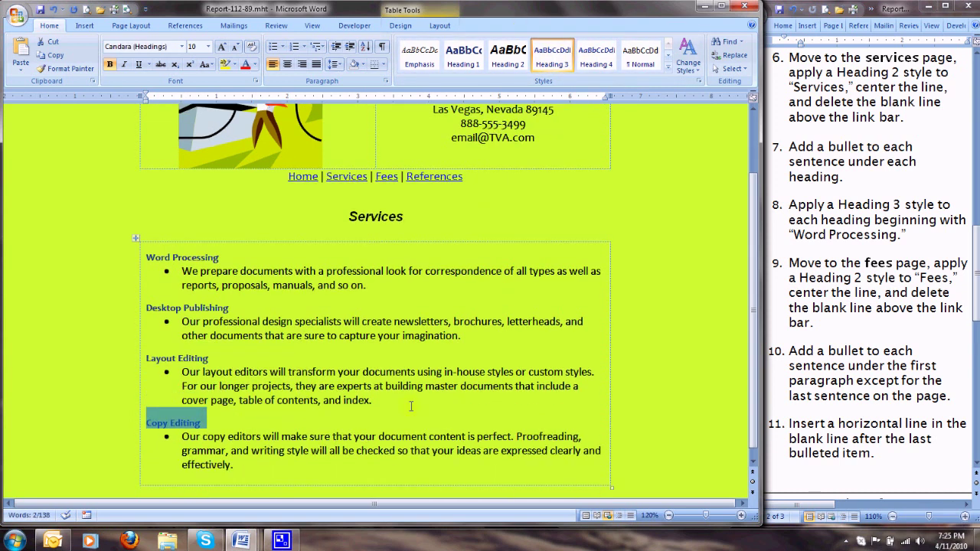
{"action": "scroll", "coordinate": [435, 405], "scroll_direction": "up", "scroll_amount": 1}
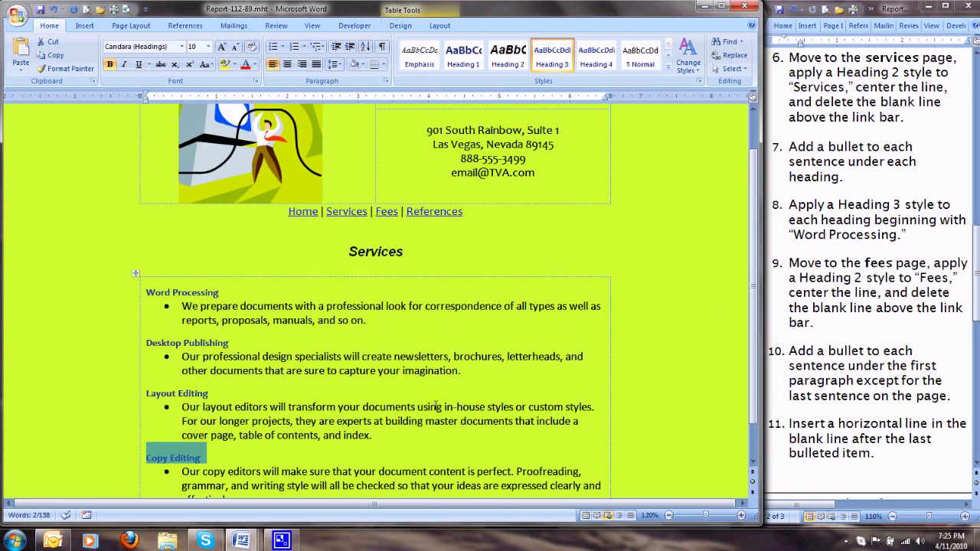
{"action": "scroll", "coordinate": [434, 406], "scroll_direction": "down", "scroll_amount": 1}
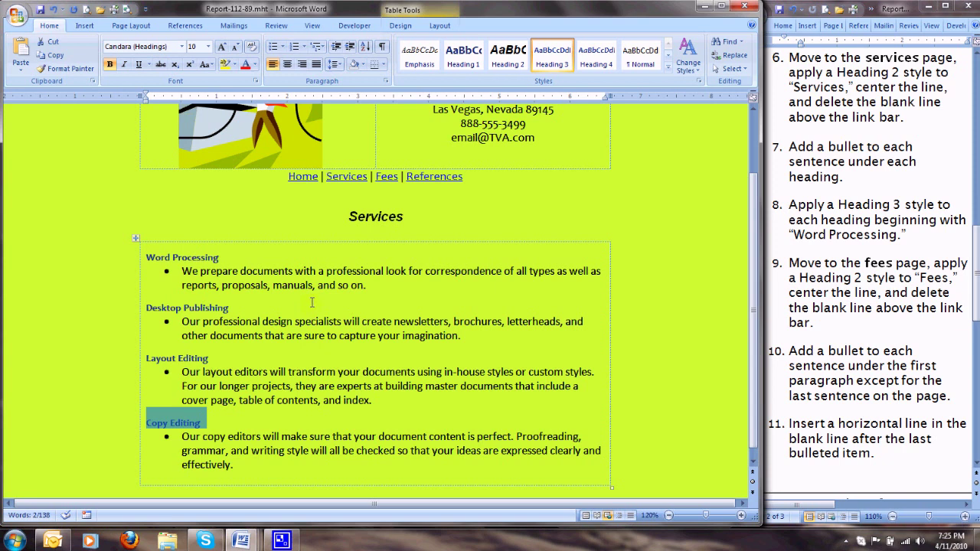
{"action": "left_click", "coordinate": [223, 48]}
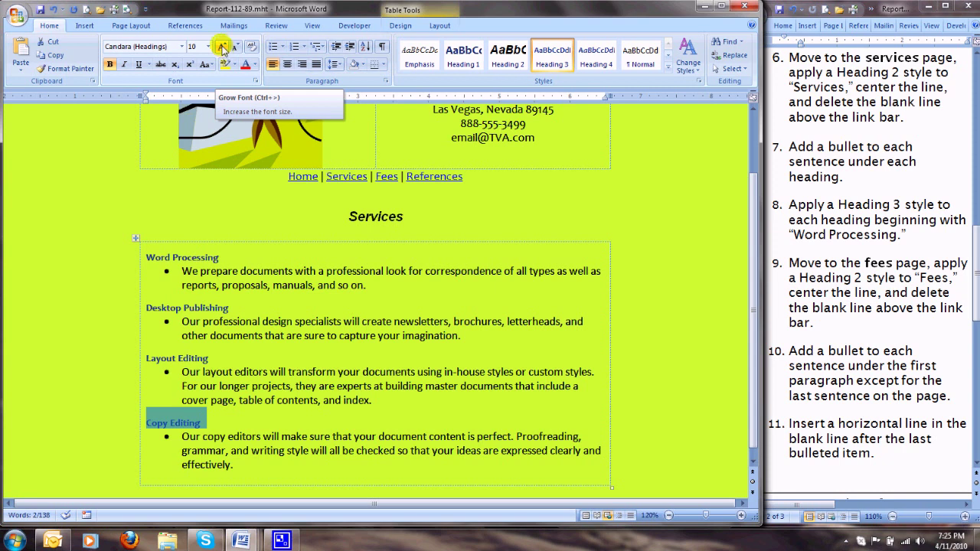
{"action": "left_click", "coordinate": [223, 47]}
{"action": "left_click", "coordinate": [223, 47]}
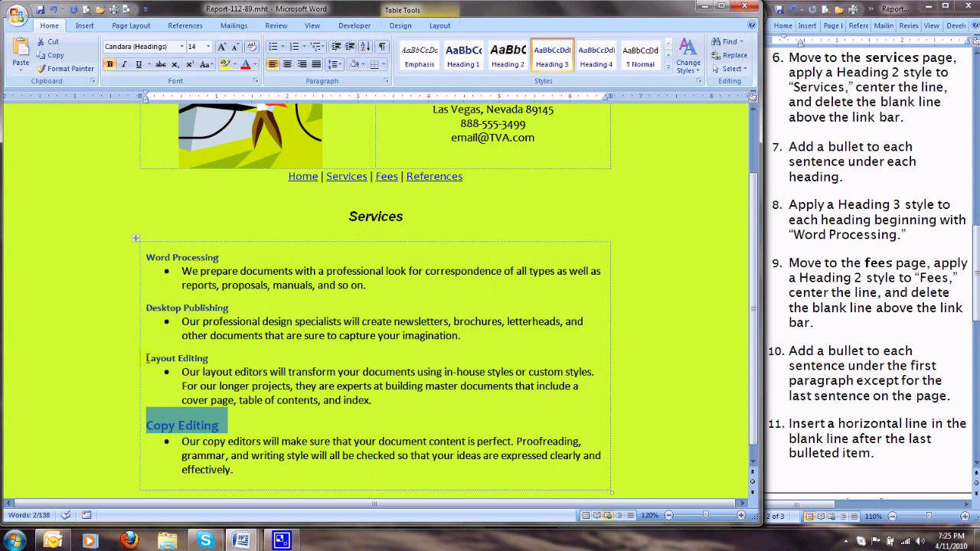
{"action": "left_click_drag", "start_coordinate": [147, 359], "coordinate": [215, 359]}
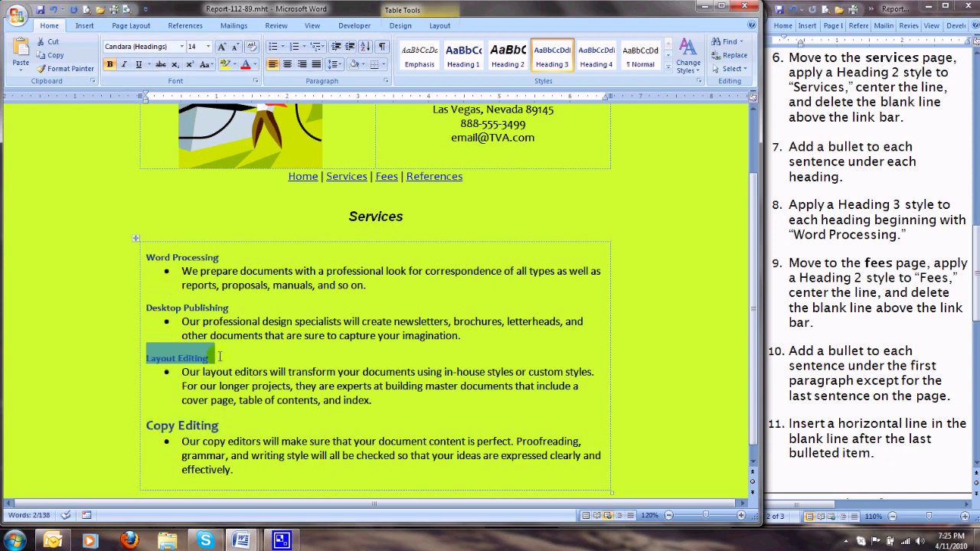
{"action": "left_click", "coordinate": [221, 48]}
{"action": "left_click", "coordinate": [221, 47]}
{"action": "left_click", "coordinate": [221, 48]}
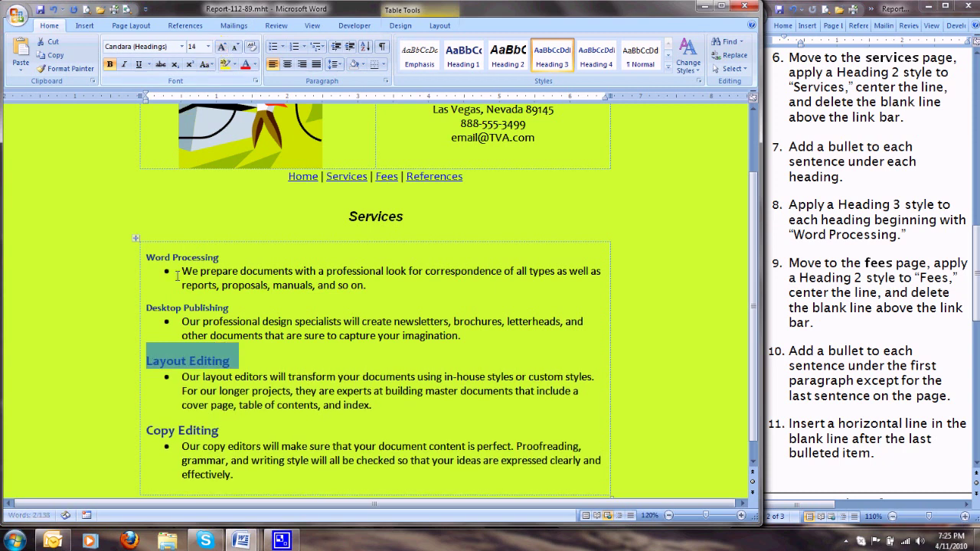
- Increase the font size of the Desktop Publishing and Word Processing headings to 14
{"action": "left_click", "coordinate": [148, 307]}
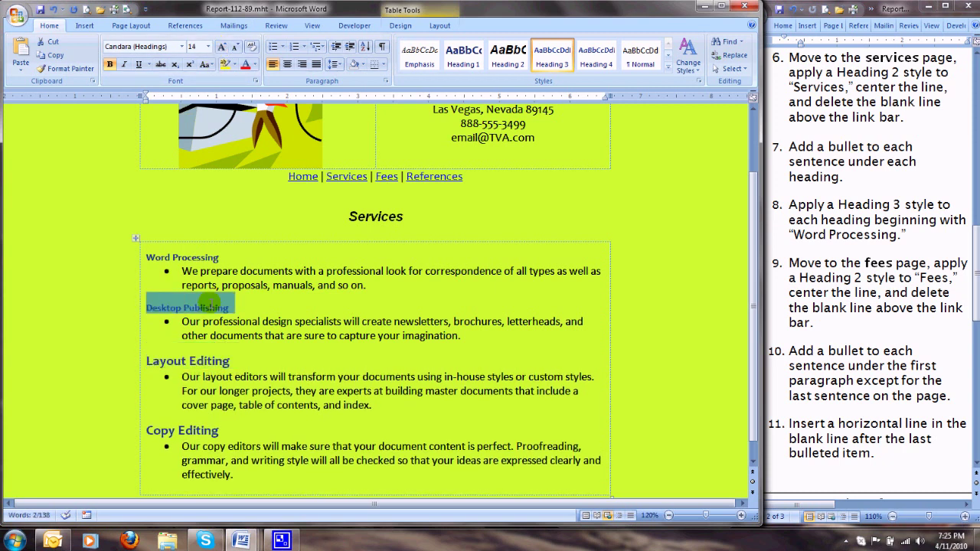
{"action": "left_click", "coordinate": [221, 48]}
{"action": "left_click", "coordinate": [221, 48]}
{"action": "left_click", "coordinate": [222, 48]}
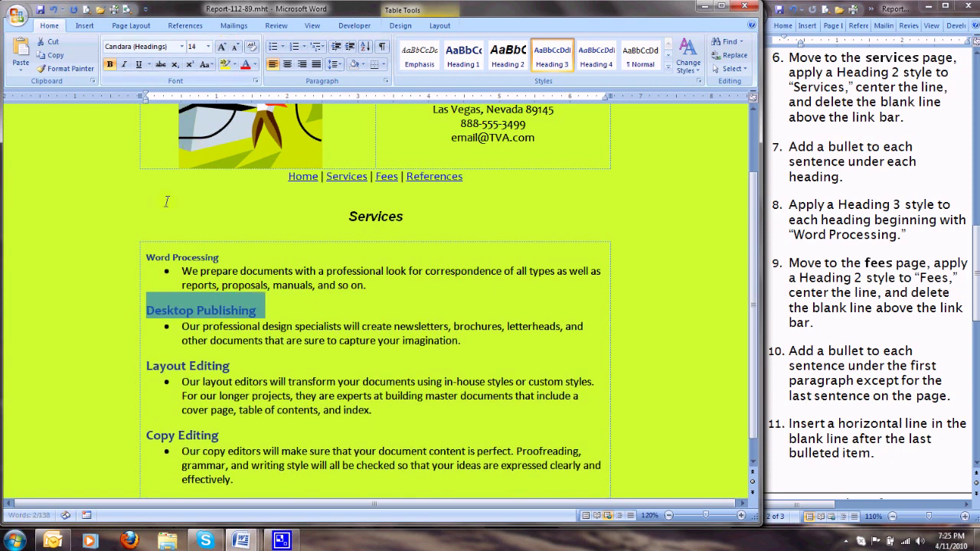
{"action": "left_click", "coordinate": [148, 257]}
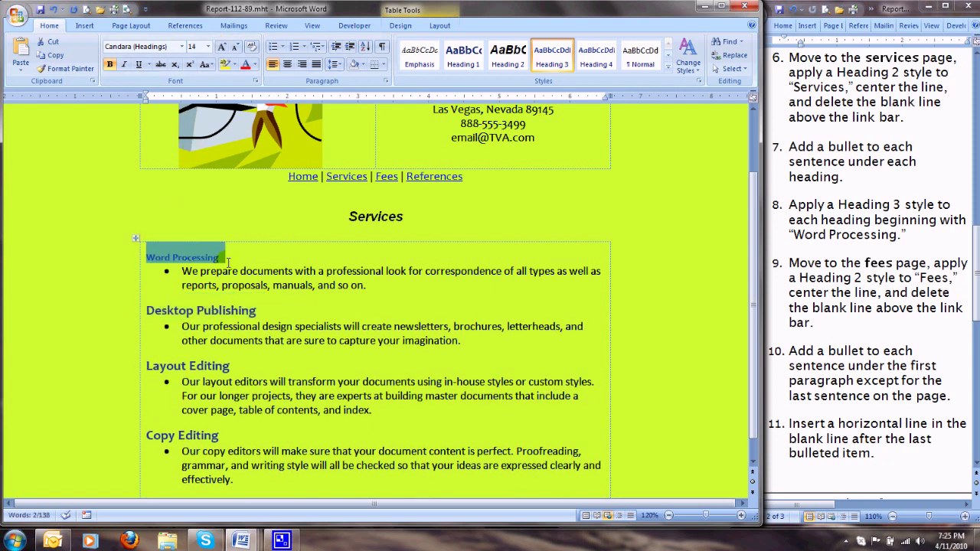
{"action": "left_click", "coordinate": [221, 47]}
{"action": "left_click", "coordinate": [221, 47]}
{"action": "left_click", "coordinate": [221, 48]}
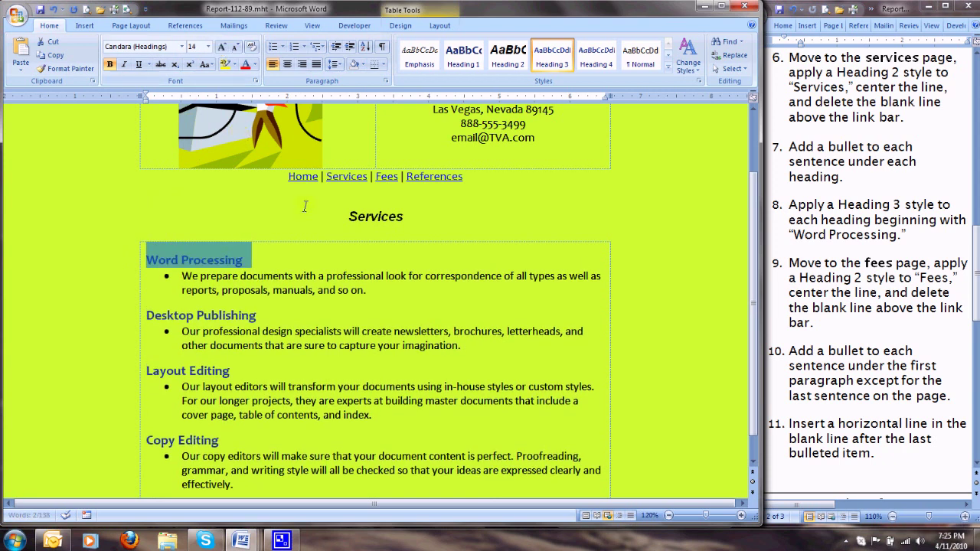
- Increase the font size of the centered Services title to 18
{"action": "left_click", "coordinate": [349, 218]}
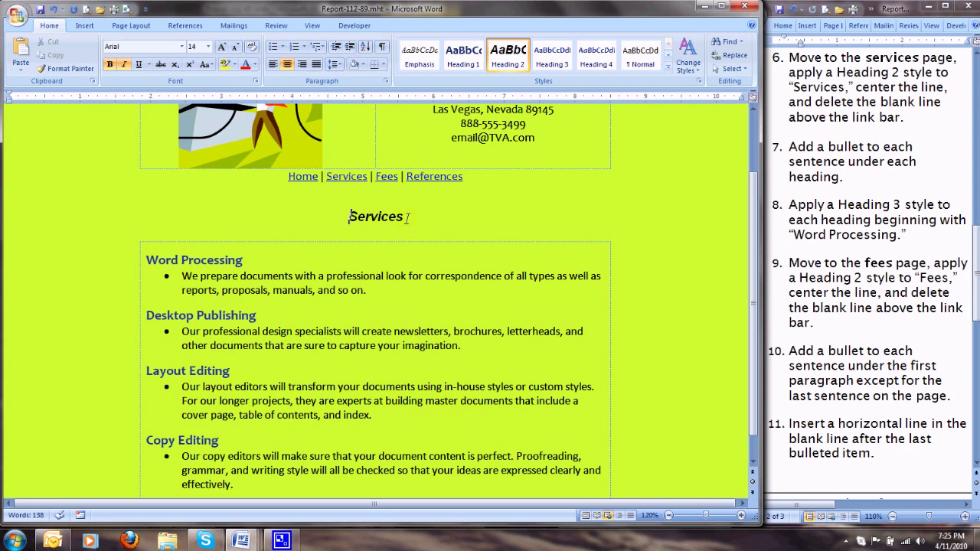
{"action": "left_click", "coordinate": [407, 219], "text": "shift"}
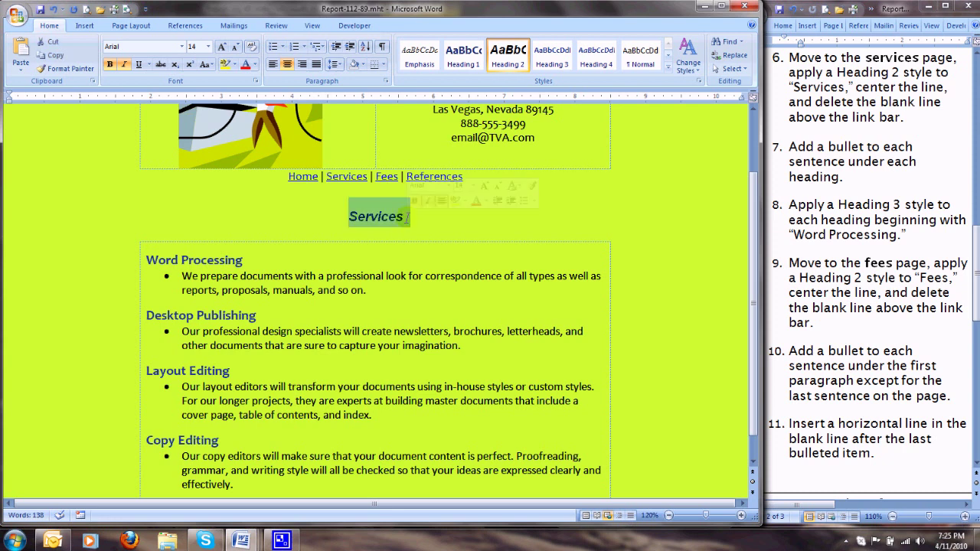
{"action": "left_click", "coordinate": [221, 47]}
{"action": "left_click", "coordinate": [221, 47]}
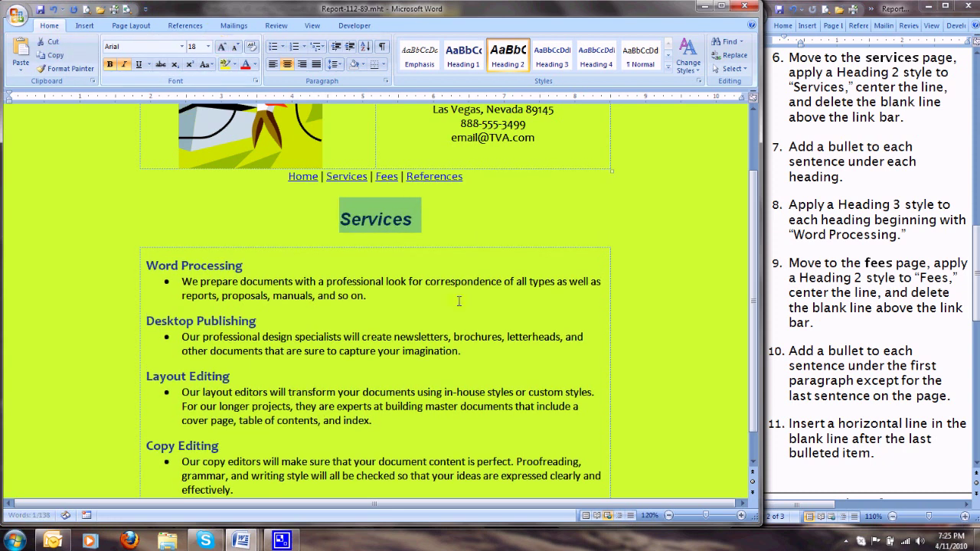
{"action": "left_click", "coordinate": [460, 320]}
{"action": "scroll", "coordinate": [499, 371], "scroll_direction": "up", "scroll_amount": 2}
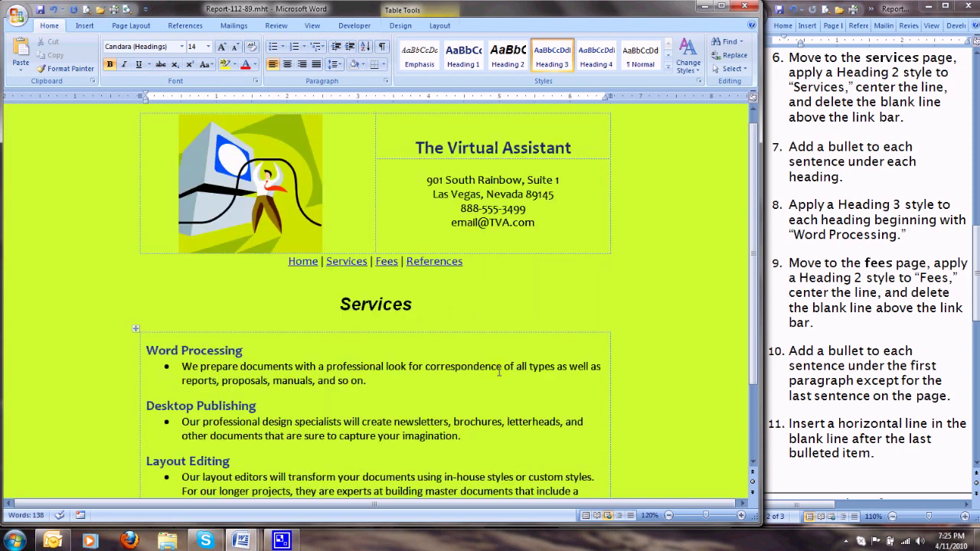
{"action": "scroll", "coordinate": [499, 371], "scroll_direction": "down", "scroll_amount": 2}
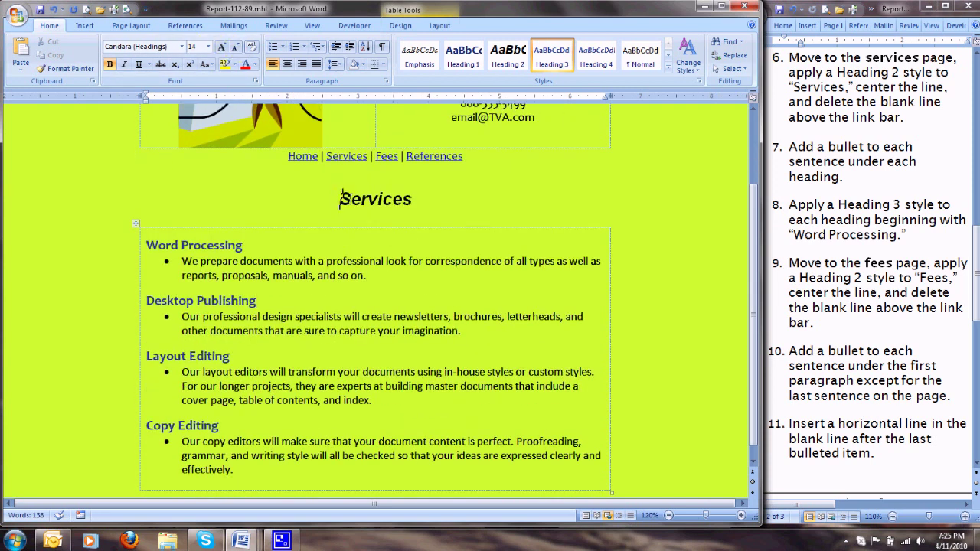
- Reduce the font size of the Services title by one increment
{"action": "left_click_drag", "start_coordinate": [340, 199], "coordinate": [419, 200]}
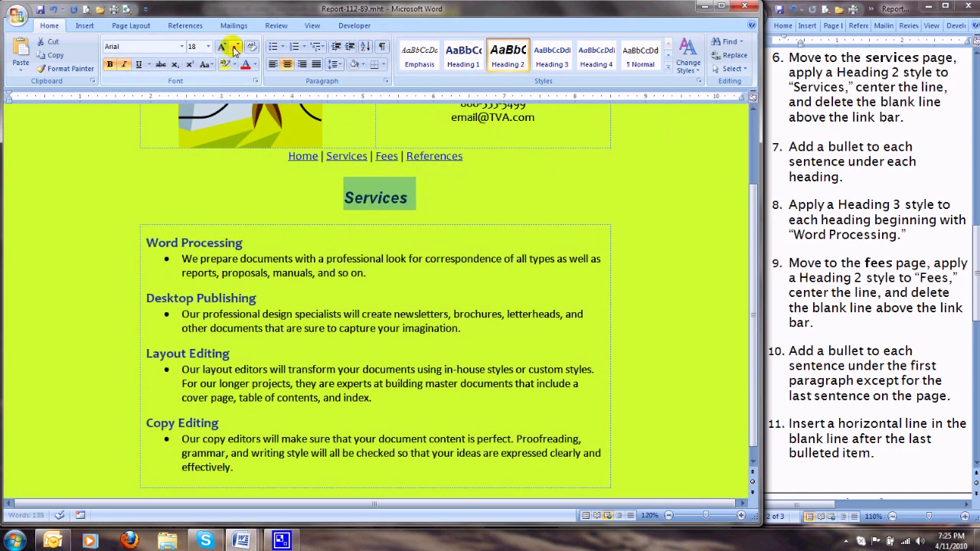
{"action": "left_click", "coordinate": [234, 355]}
{"action": "scroll", "coordinate": [559, 398], "scroll_direction": "up", "scroll_amount": 2}
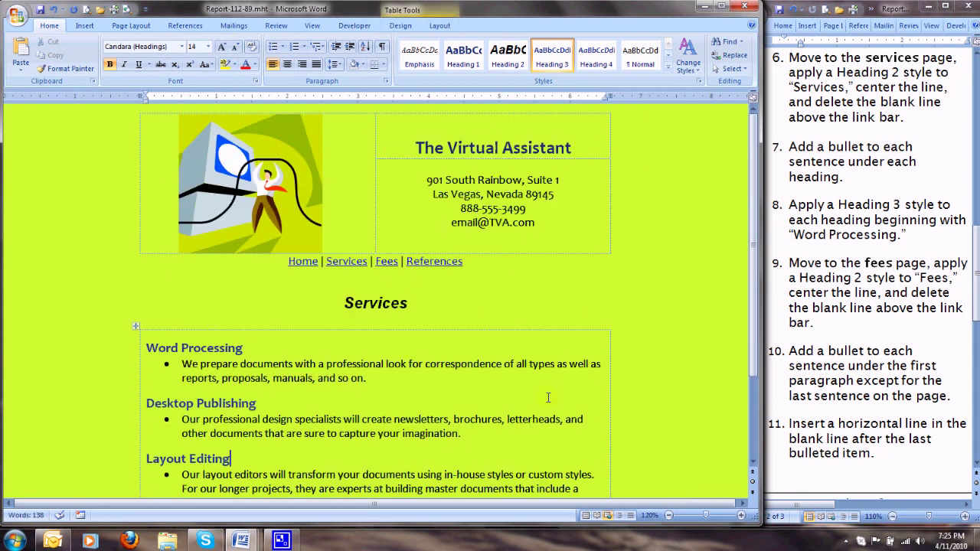
{"action": "scroll", "coordinate": [548, 397], "scroll_direction": "down", "scroll_amount": 3}
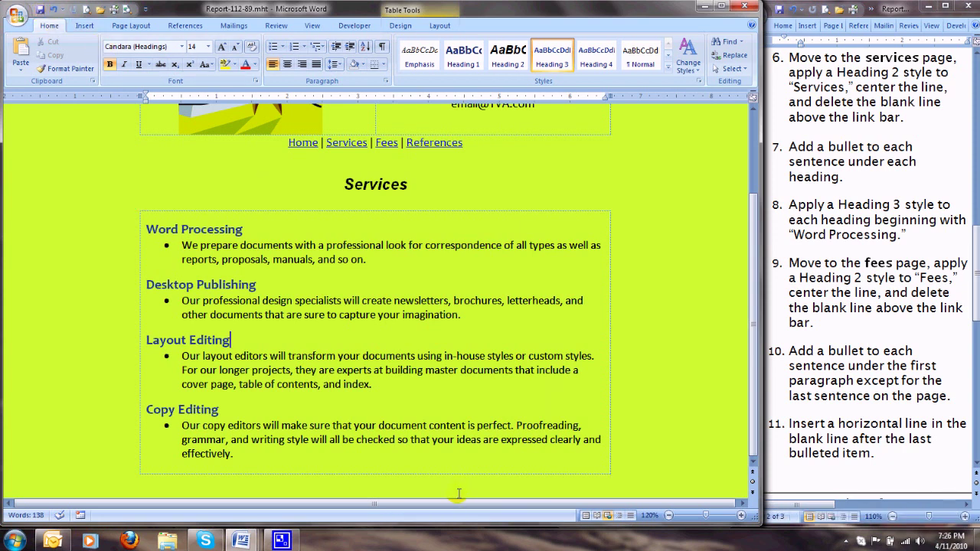
- Switch to the fees page, Report-113-91.mht, apply the Heading 2 style to the Fees line and center it
{"action": "mouse_move", "coordinate": [242, 540]}
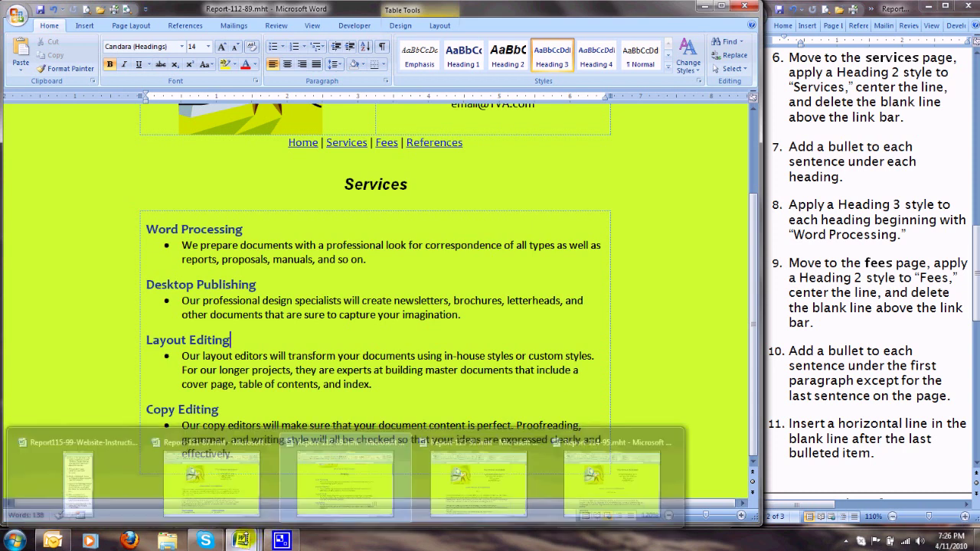
{"action": "left_click", "coordinate": [505, 496]}
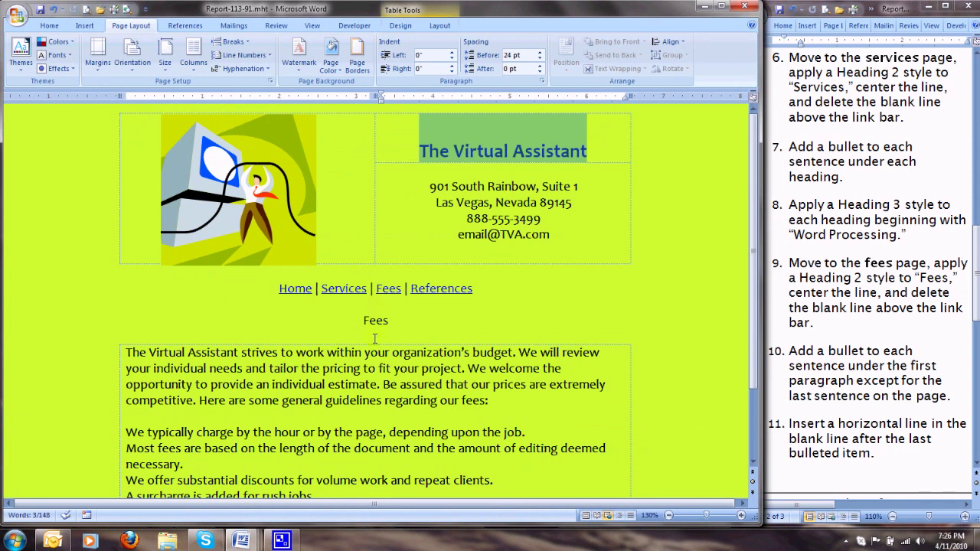
{"action": "left_click_drag", "start_coordinate": [364, 320], "coordinate": [395, 321]}
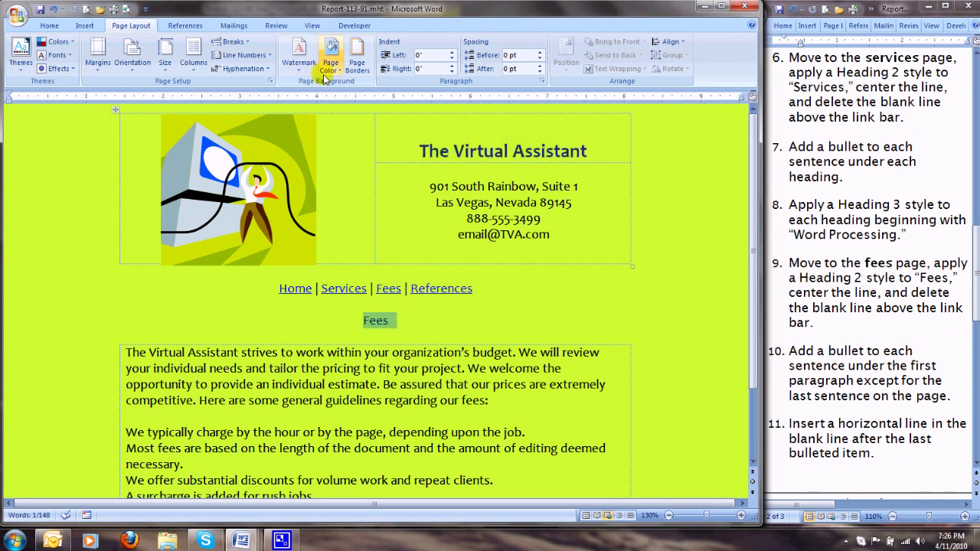
{"action": "left_click", "coordinate": [49, 26]}
{"action": "left_click", "coordinate": [506, 65]}
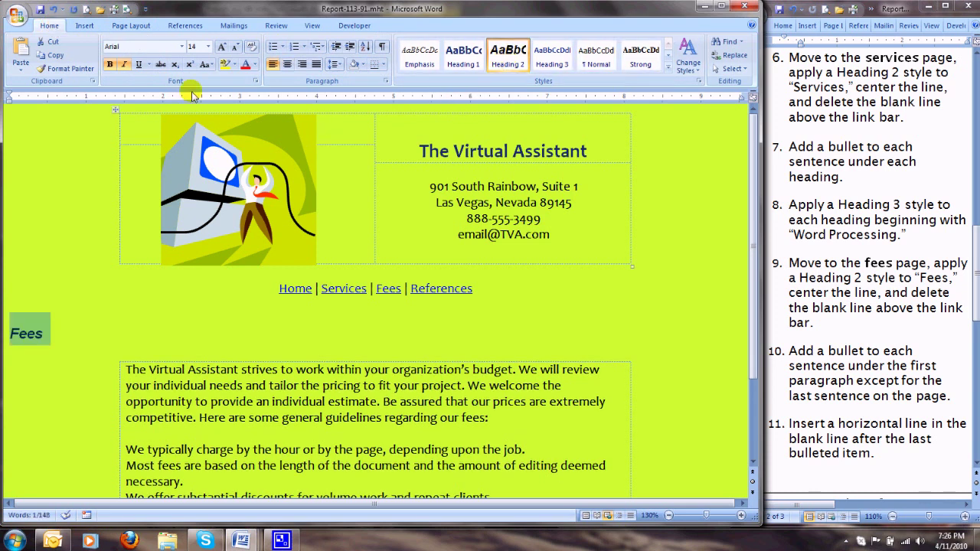
{"action": "left_click", "coordinate": [287, 65]}
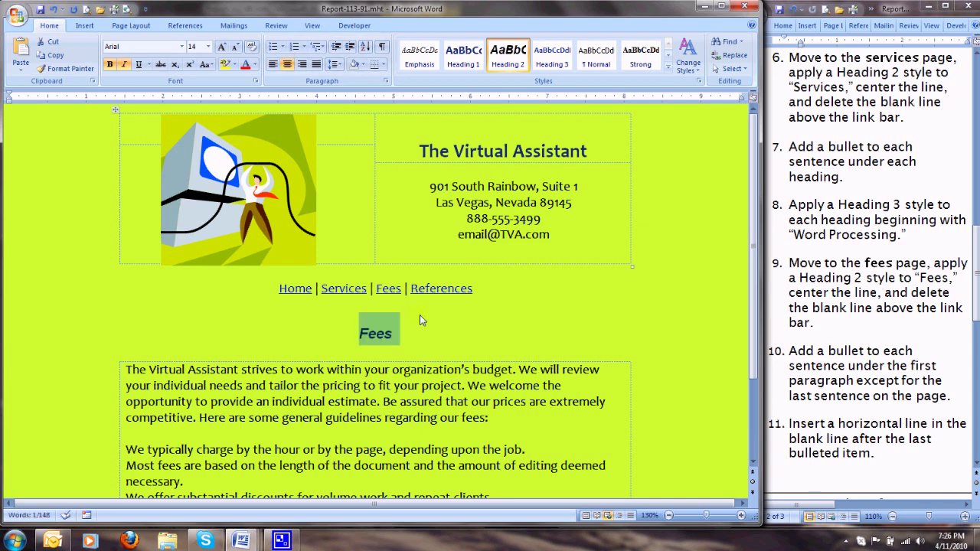
- Increase the Fees title's font size to 16 and delete the blank line above the link bar
{"action": "left_click", "coordinate": [221, 46]}
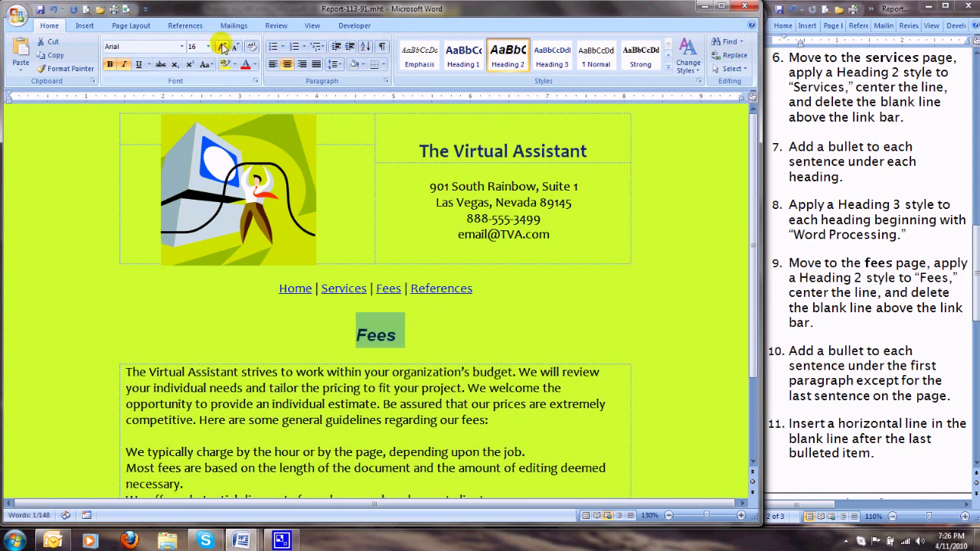
{"action": "left_click", "coordinate": [392, 271]}
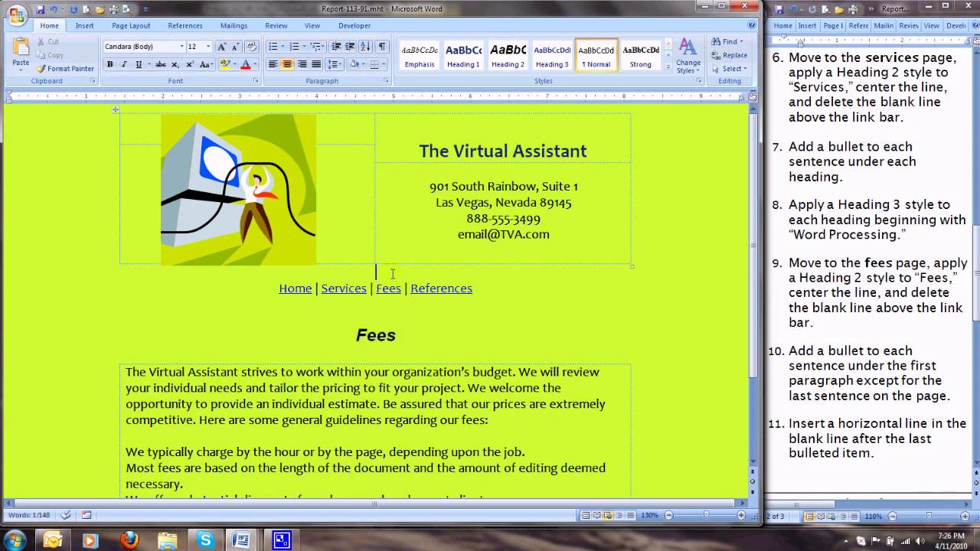
{"action": "key", "text": "Delete"}
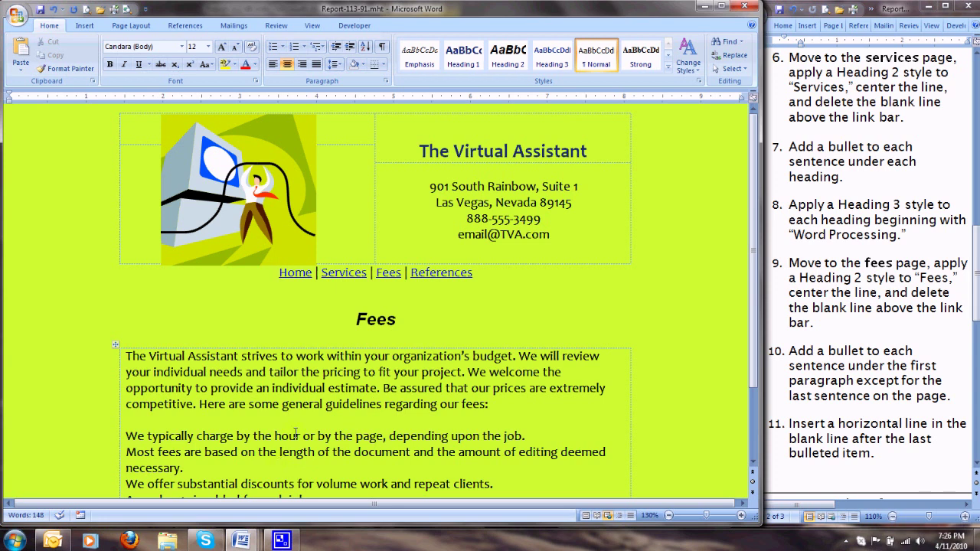
- Add bullets to the five fee guideline sentences, from "We typically charge" through "Payment for services rendered"
{"action": "scroll", "coordinate": [294, 435], "scroll_direction": "down", "scroll_amount": 1}
{"action": "scroll", "coordinate": [294, 435], "scroll_direction": "down", "scroll_amount": 1}
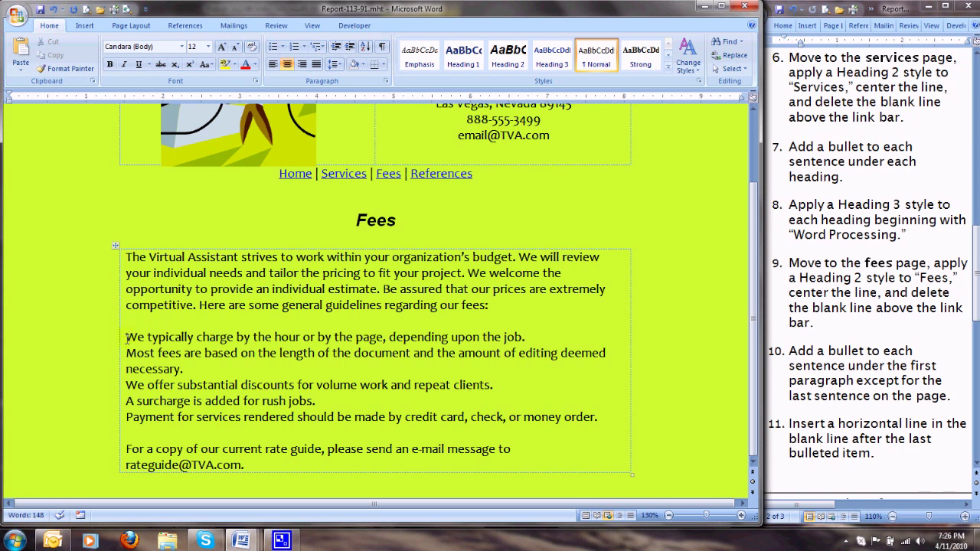
{"action": "left_click_drag", "start_coordinate": [128, 337], "coordinate": [605, 418]}
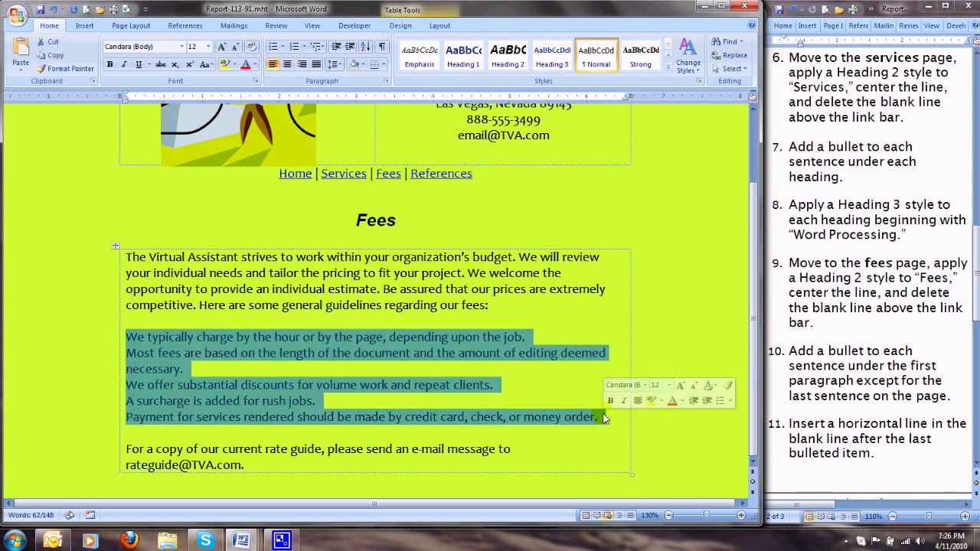
{"action": "left_click", "coordinate": [273, 47]}
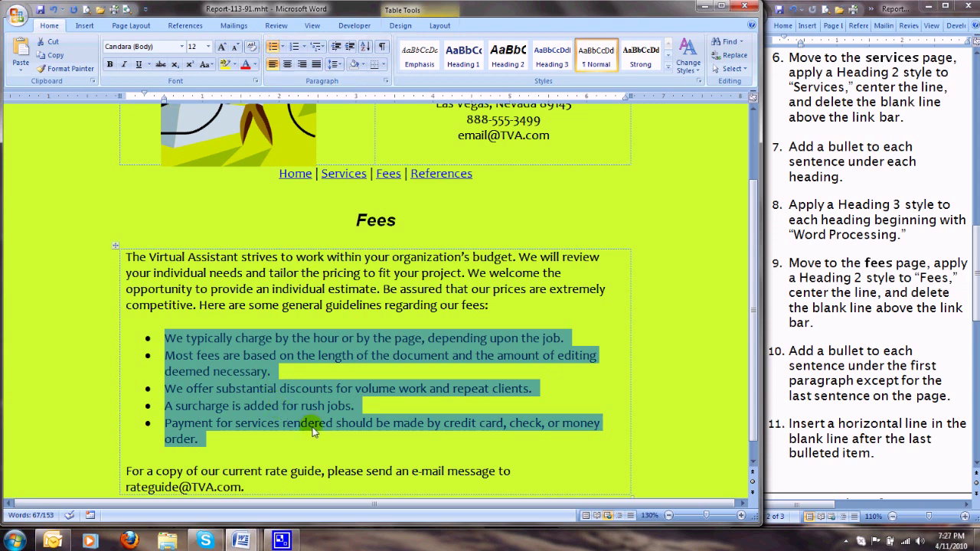
- Insert a light purple brushed horizontal line from the decorative line gallery in the blank line below the last bulleted item
{"action": "scroll", "coordinate": [314, 423], "scroll_direction": "down", "scroll_amount": 1}
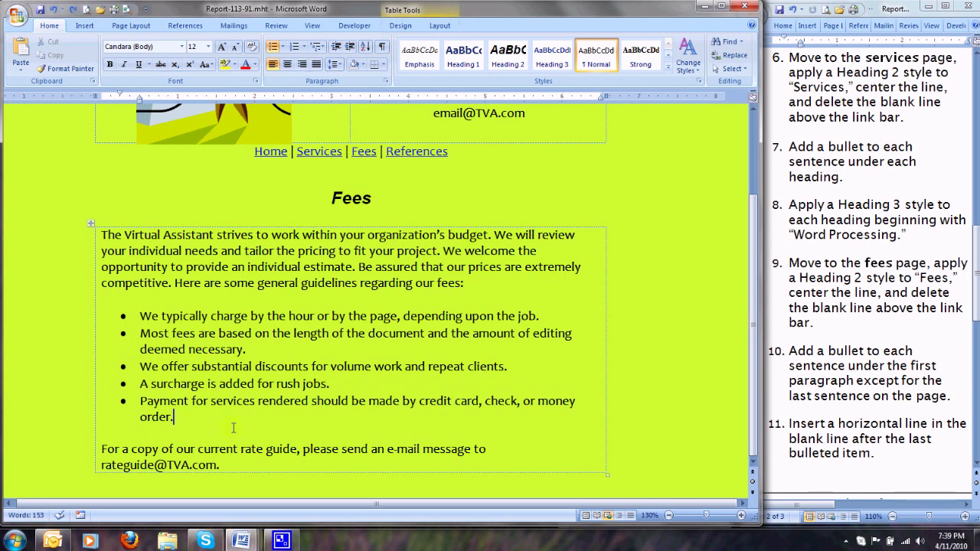
{"action": "left_click", "coordinate": [108, 434]}
{"action": "left_click", "coordinate": [123, 26]}
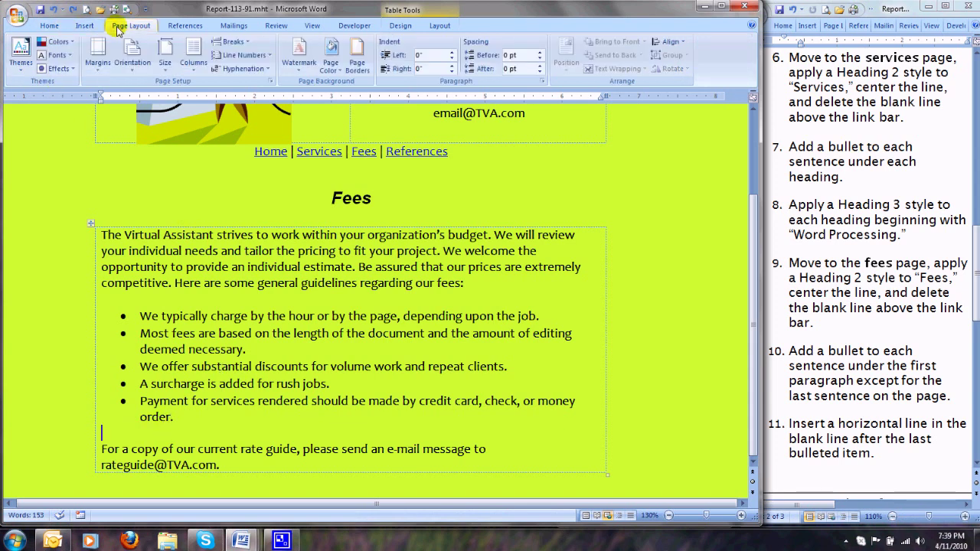
{"action": "left_click", "coordinate": [357, 55]}
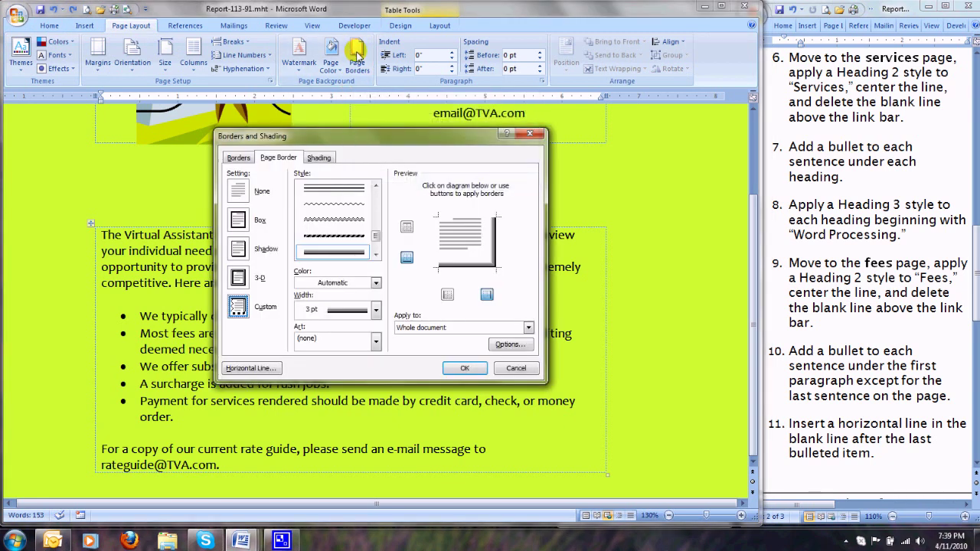
{"action": "left_click", "coordinate": [250, 369]}
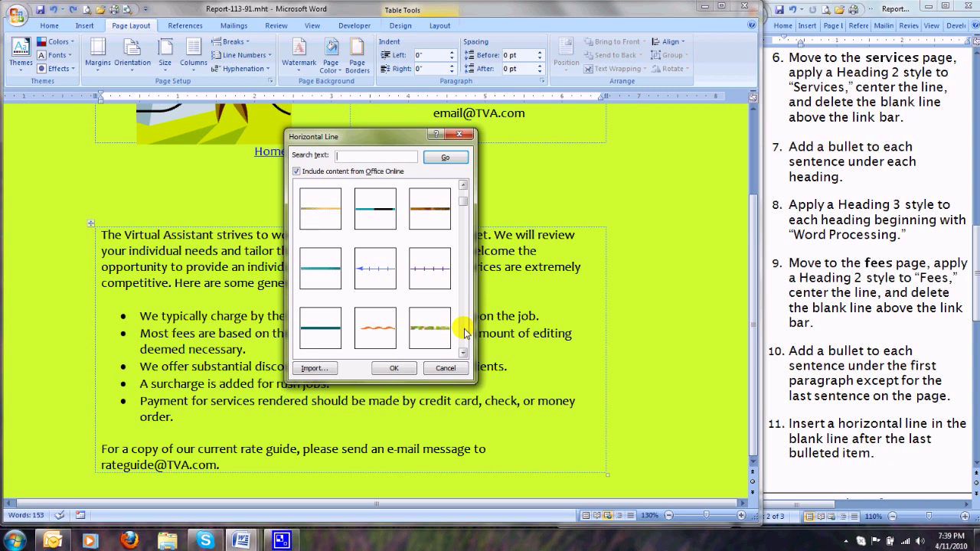
{"action": "scroll", "coordinate": [465, 331], "scroll_direction": "down", "scroll_amount": 2}
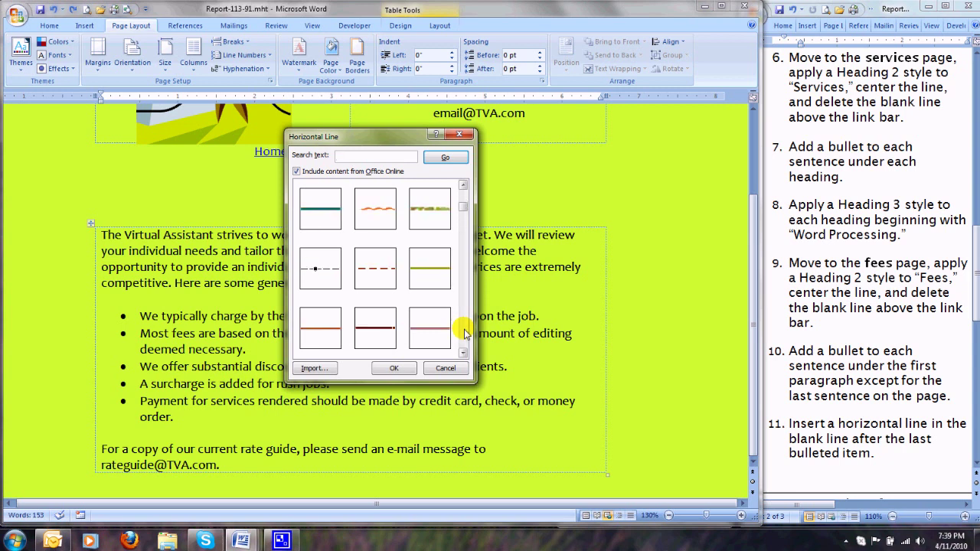
{"action": "scroll", "coordinate": [465, 331], "scroll_direction": "down", "scroll_amount": 2}
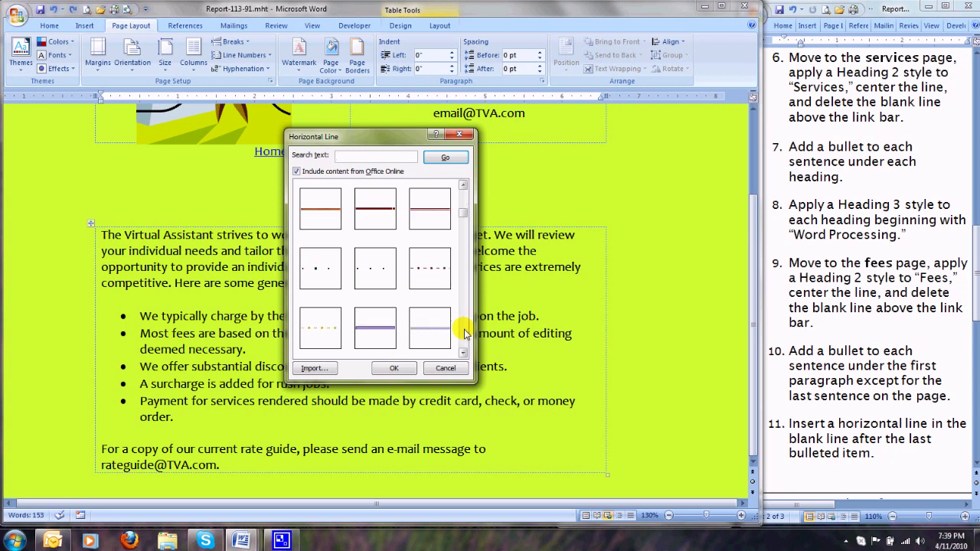
{"action": "scroll", "coordinate": [465, 331], "scroll_direction": "down", "scroll_amount": 2}
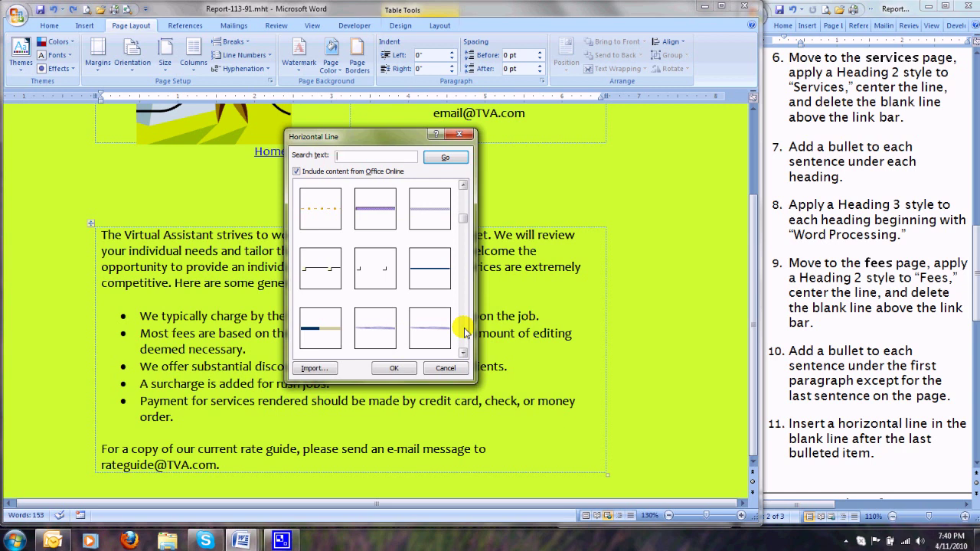
{"action": "left_click", "coordinate": [463, 352]}
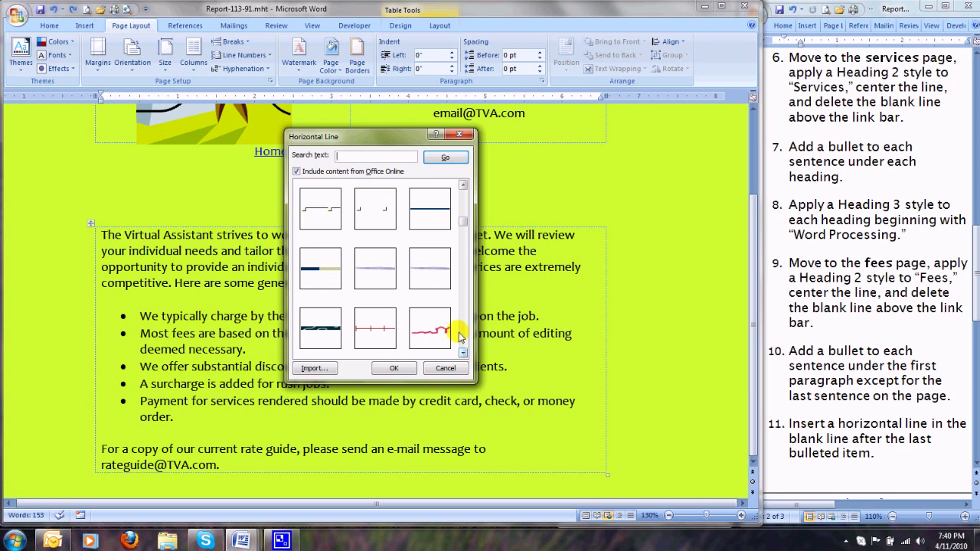
{"action": "left_click", "coordinate": [380, 280]}
{"action": "left_click", "coordinate": [391, 367]}
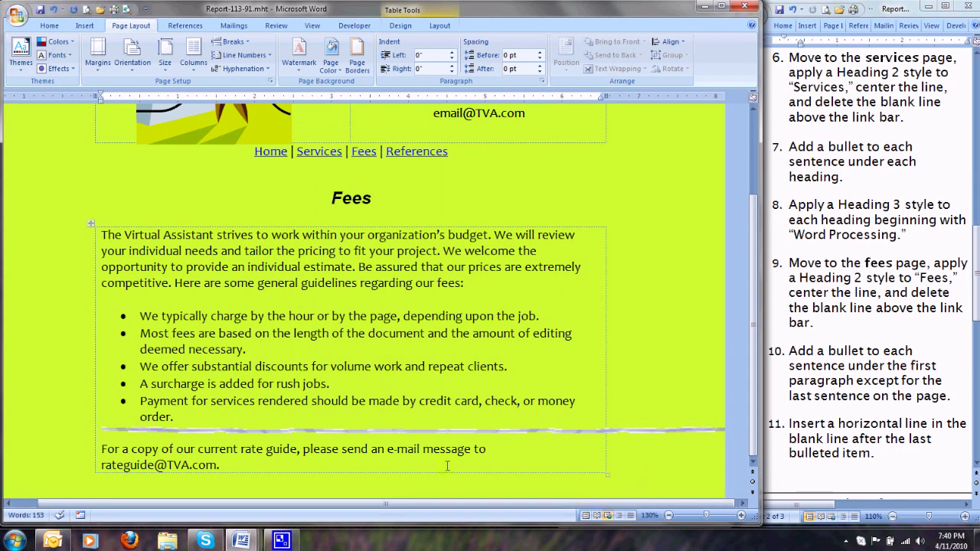
- Shift the horizontal line slightly left and shorten its right end to the table's right border, about 6.99" wide
{"action": "left_click", "coordinate": [636, 434]}
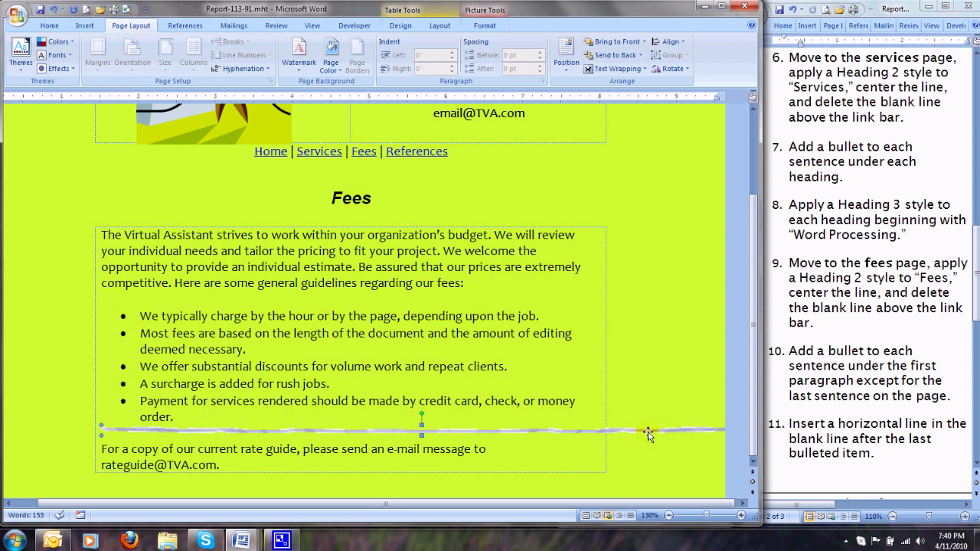
{"action": "left_click_drag", "start_coordinate": [647, 434], "coordinate": [618, 436]}
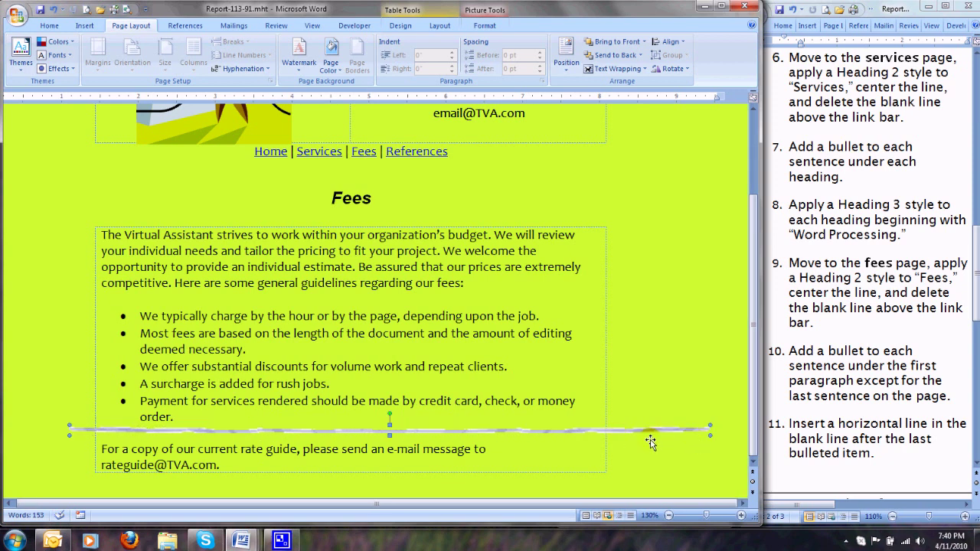
{"action": "left_click_drag", "start_coordinate": [711, 429], "coordinate": [607, 431]}
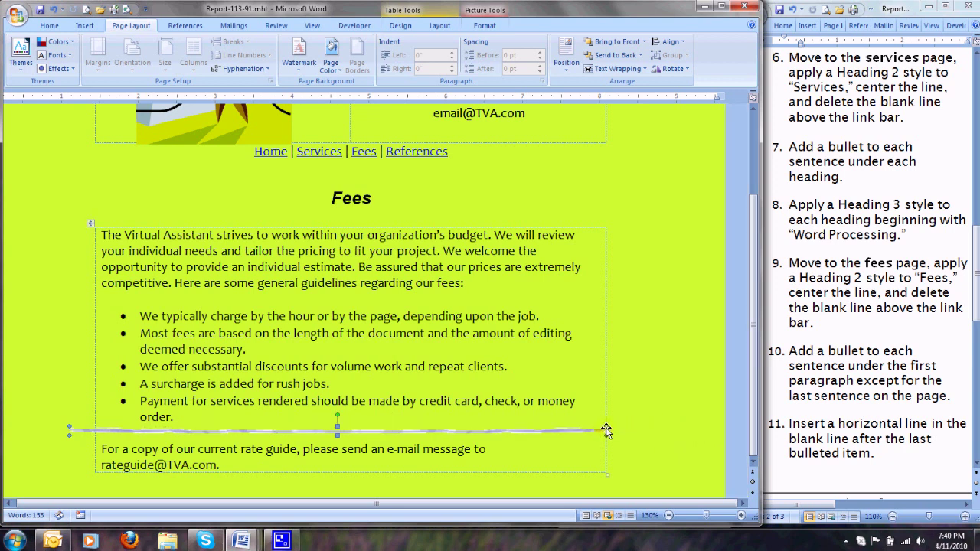
- Crop the left end of the horizontal line to the table's left border, leaving it about 6.64" wide
{"action": "left_click", "coordinate": [72, 436]}
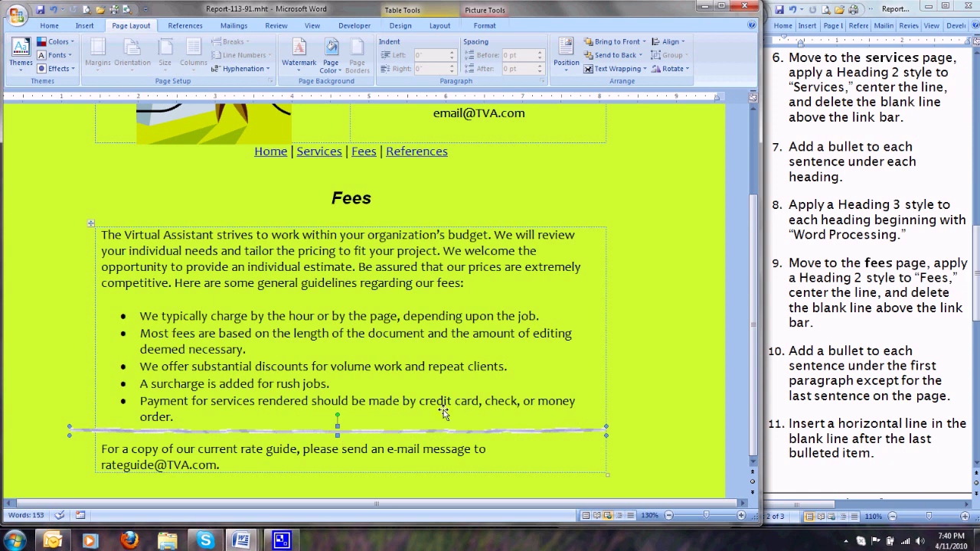
{"action": "left_click", "coordinate": [484, 27]}
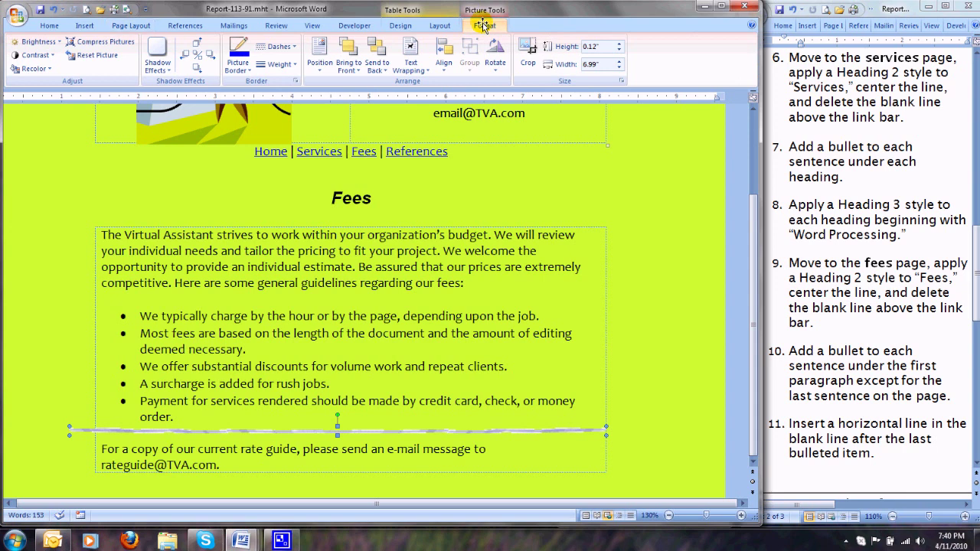
{"action": "left_click", "coordinate": [527, 52]}
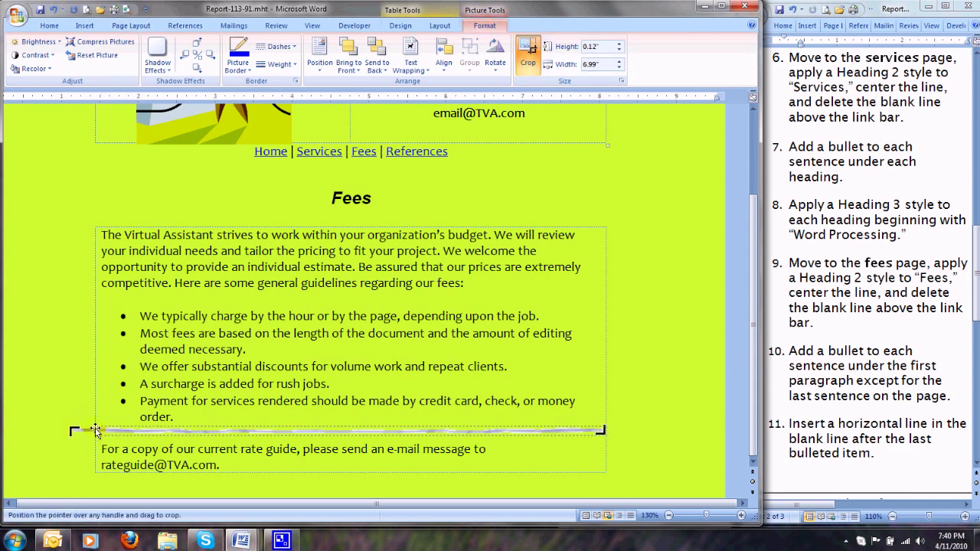
{"action": "left_click_drag", "start_coordinate": [95, 430], "coordinate": [97, 430]}
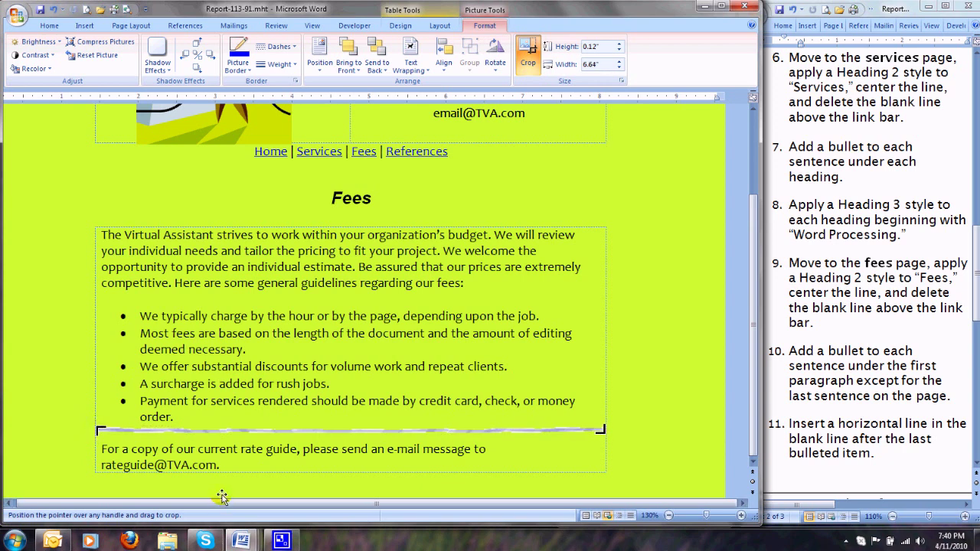
- Finish cropping the horizontal line, deselect it, and review the fees page
{"action": "left_click", "coordinate": [527, 52]}
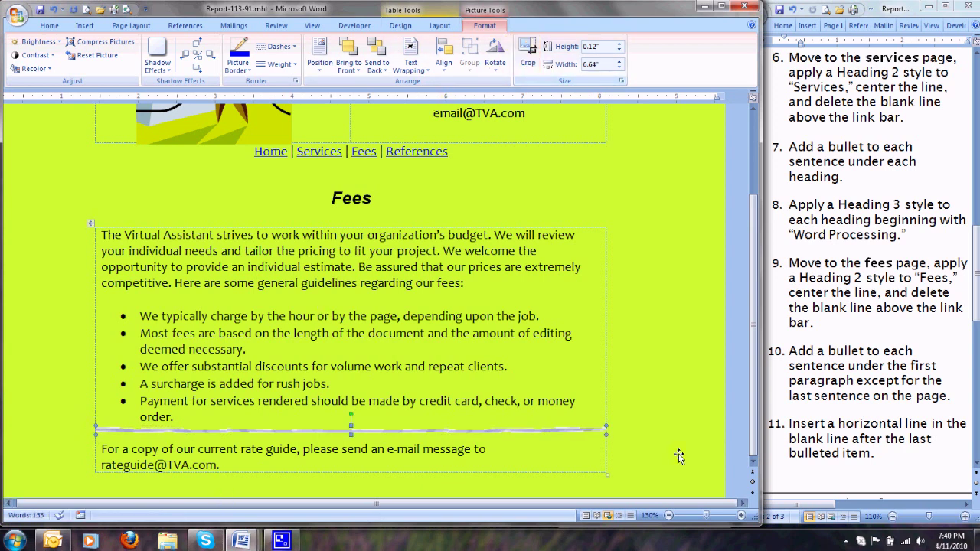
{"action": "left_click", "coordinate": [653, 481]}
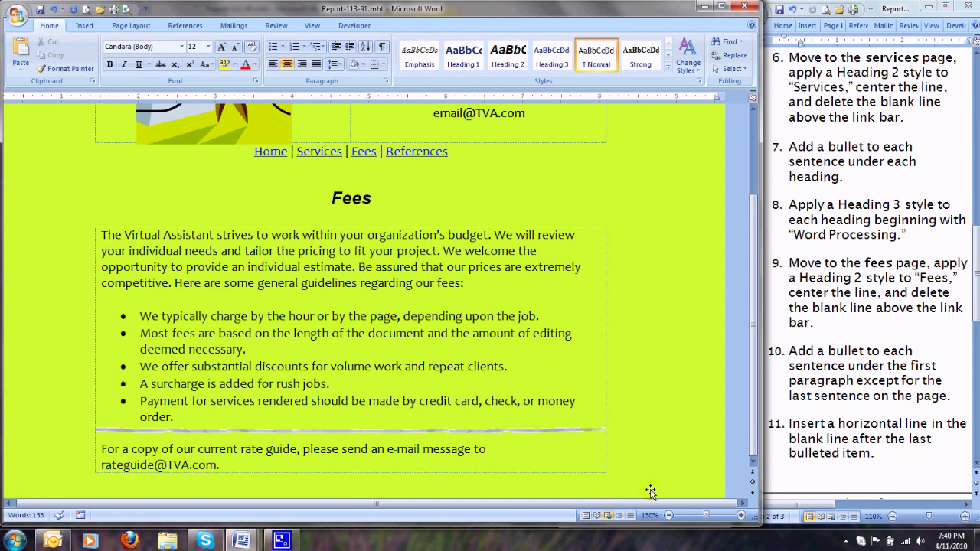
{"action": "scroll", "coordinate": [687, 400], "scroll_direction": "up", "scroll_amount": 3}
{"action": "scroll", "coordinate": [686, 404], "scroll_direction": "down", "scroll_amount": 3}
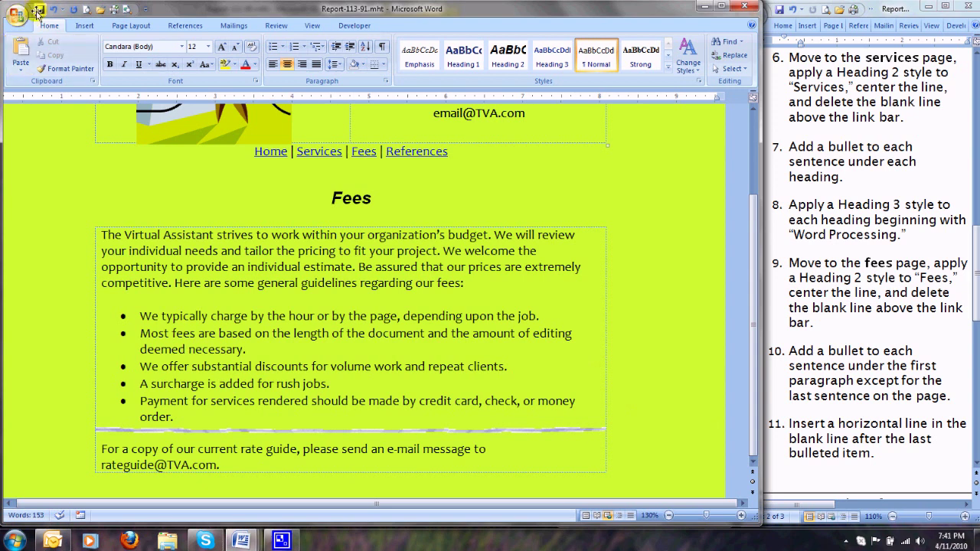
- Display instructions 12 to 17 and switch to the references page, Report-114-95.mht
{"action": "left_click", "coordinate": [882, 454]}
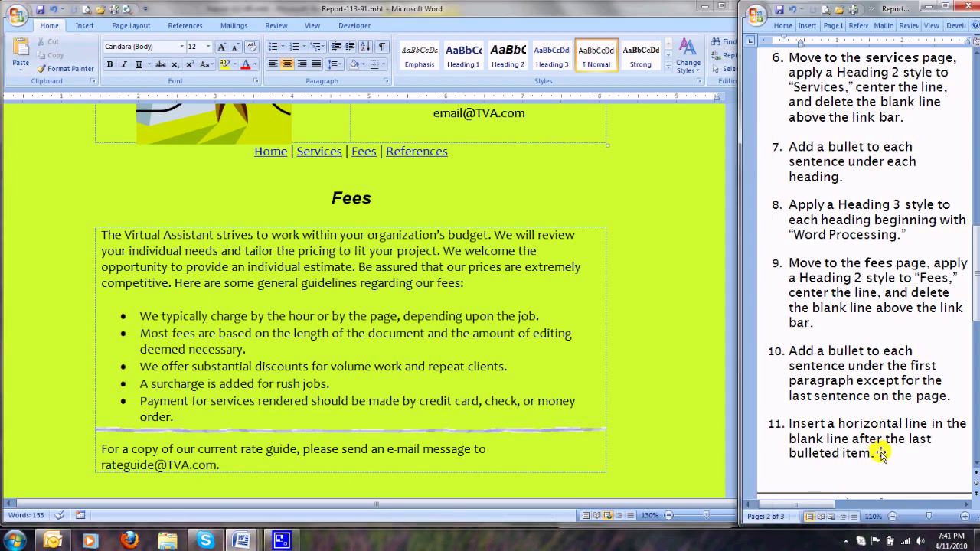
{"action": "scroll", "coordinate": [886, 450], "scroll_direction": "down", "scroll_amount": 3}
{"action": "scroll", "coordinate": [886, 450], "scroll_direction": "down", "scroll_amount": 6}
{"action": "scroll", "coordinate": [888, 450], "scroll_direction": "down", "scroll_amount": 3}
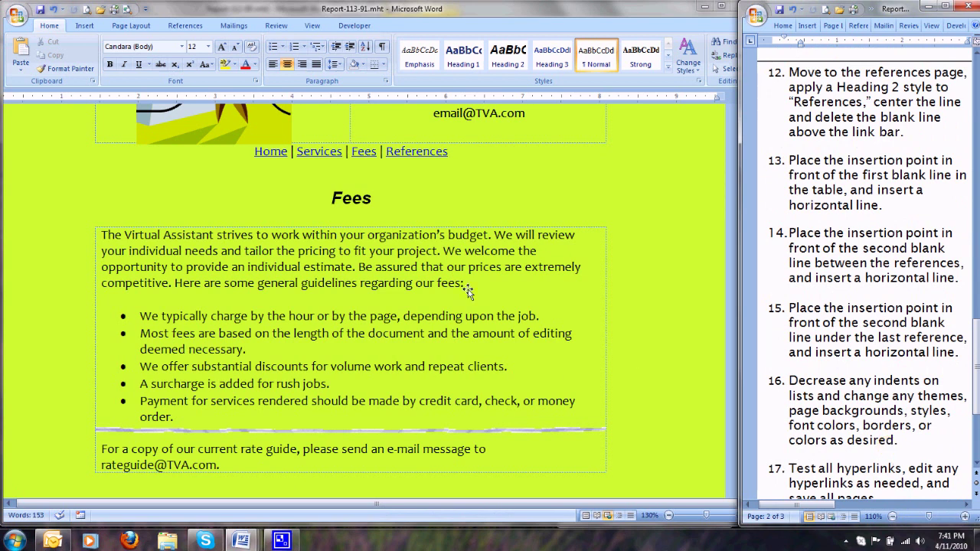
{"action": "mouse_move", "coordinate": [247, 540]}
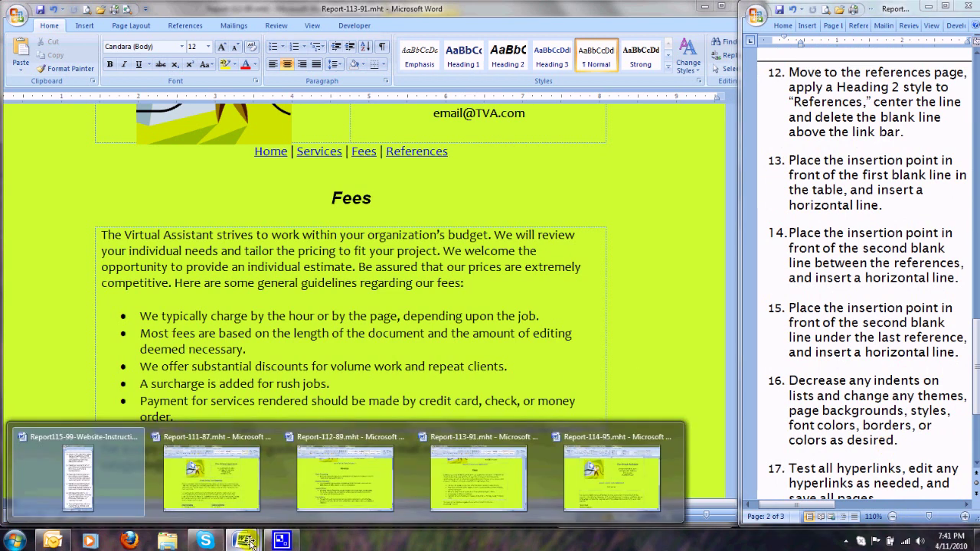
{"action": "left_click", "coordinate": [601, 478]}
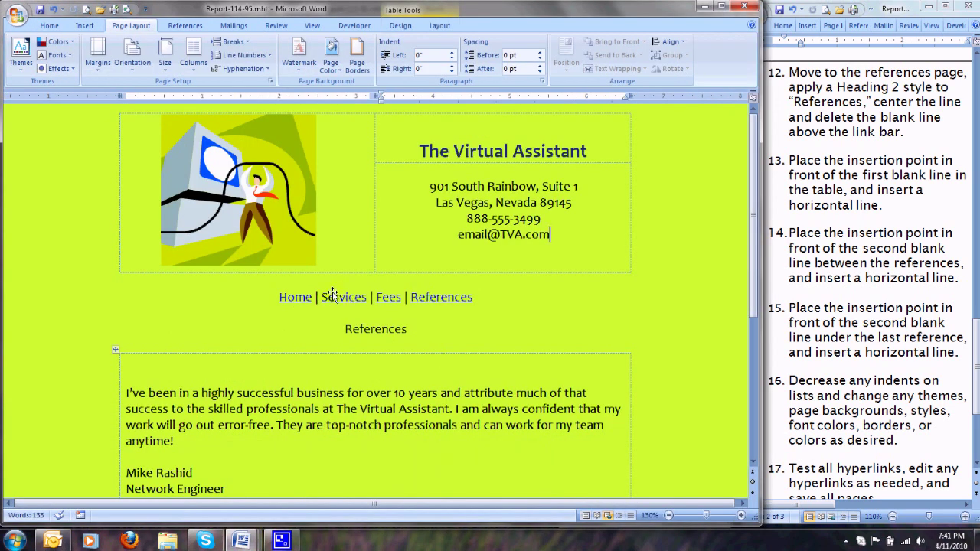
- Format the "References" title as a centered Heading 2 and delete the blank line above the link bar
{"action": "left_click", "coordinate": [344, 328]}
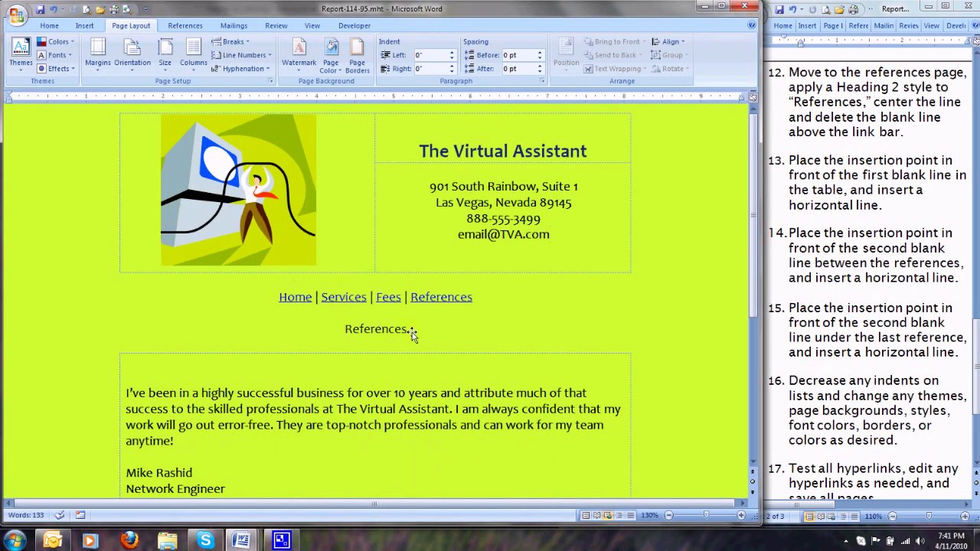
{"action": "left_click", "coordinate": [411, 332], "text": "shift"}
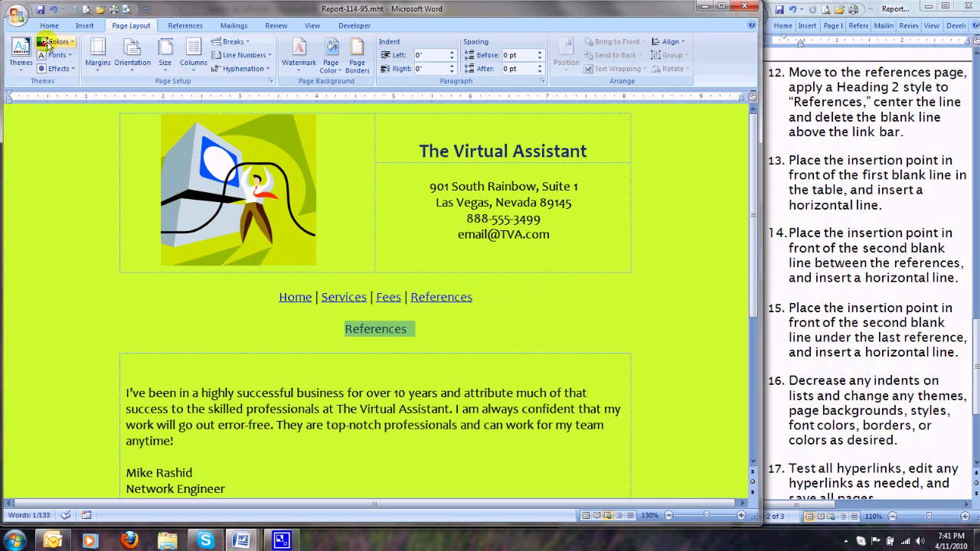
{"action": "left_click", "coordinate": [46, 26]}
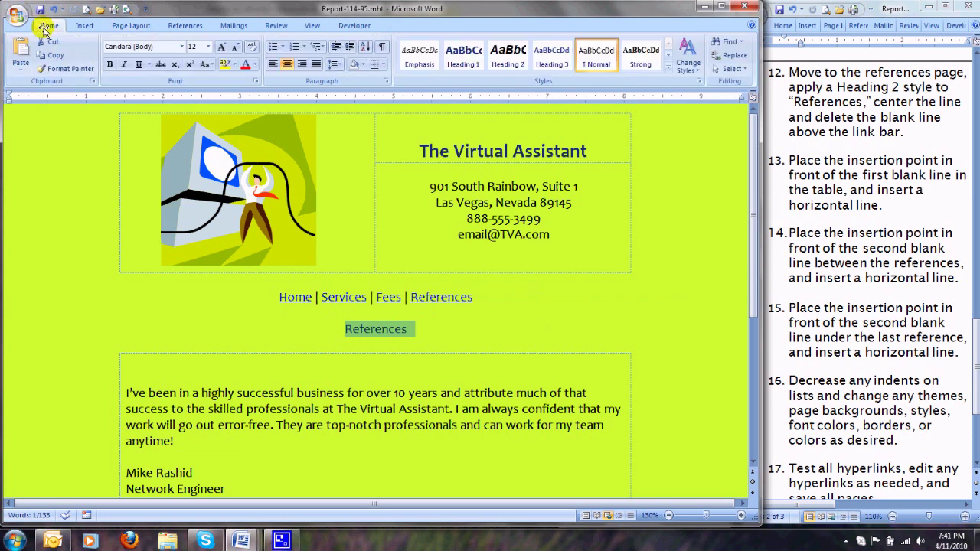
{"action": "left_click", "coordinate": [507, 55]}
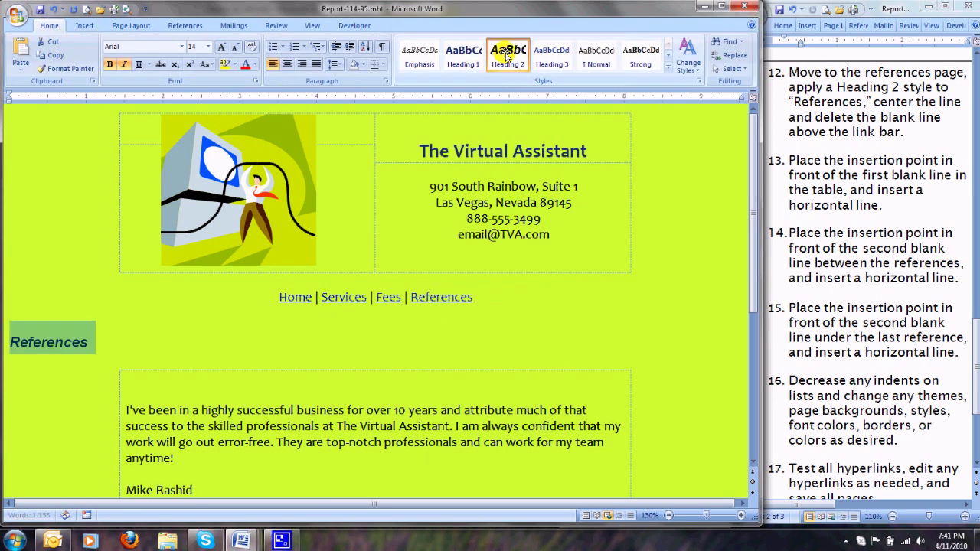
{"action": "left_click", "coordinate": [287, 64]}
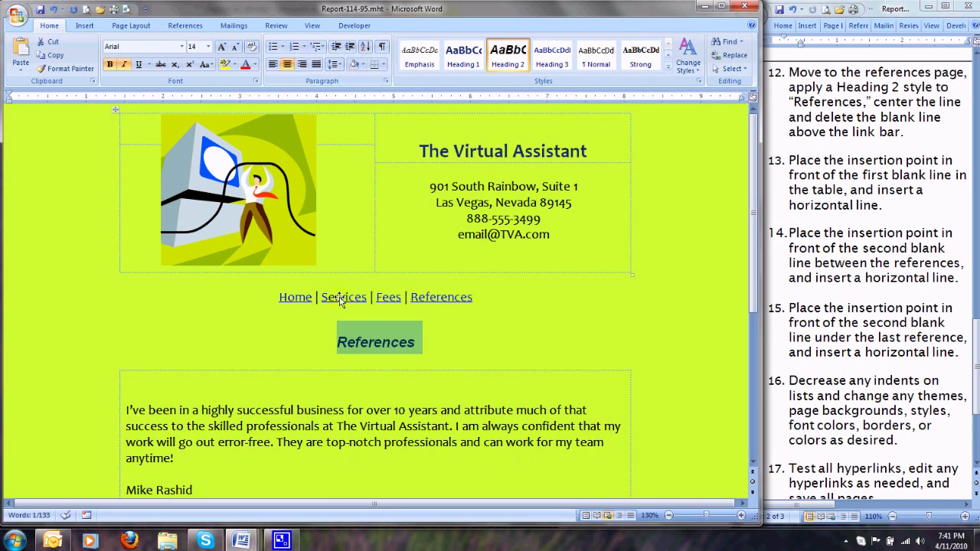
{"action": "left_click", "coordinate": [307, 285]}
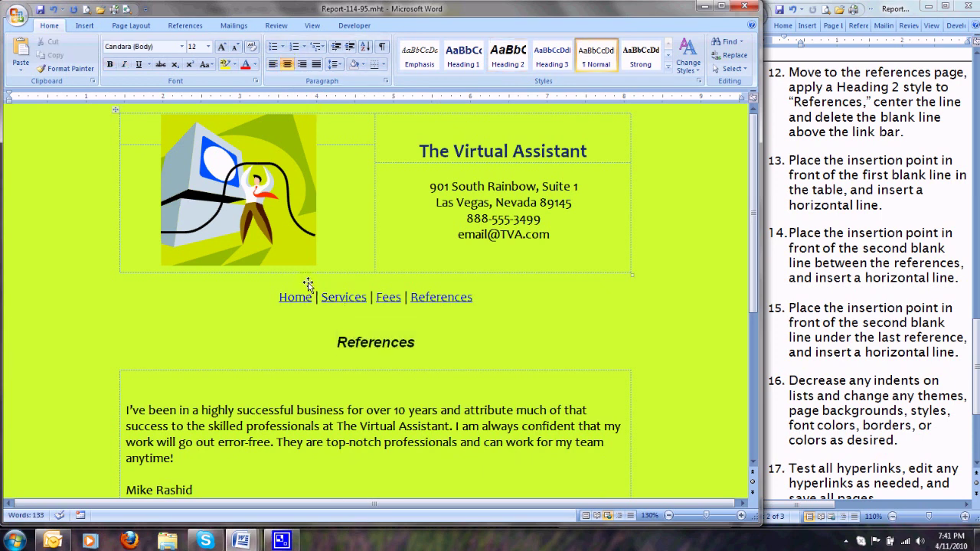
{"action": "key", "text": "Delete"}
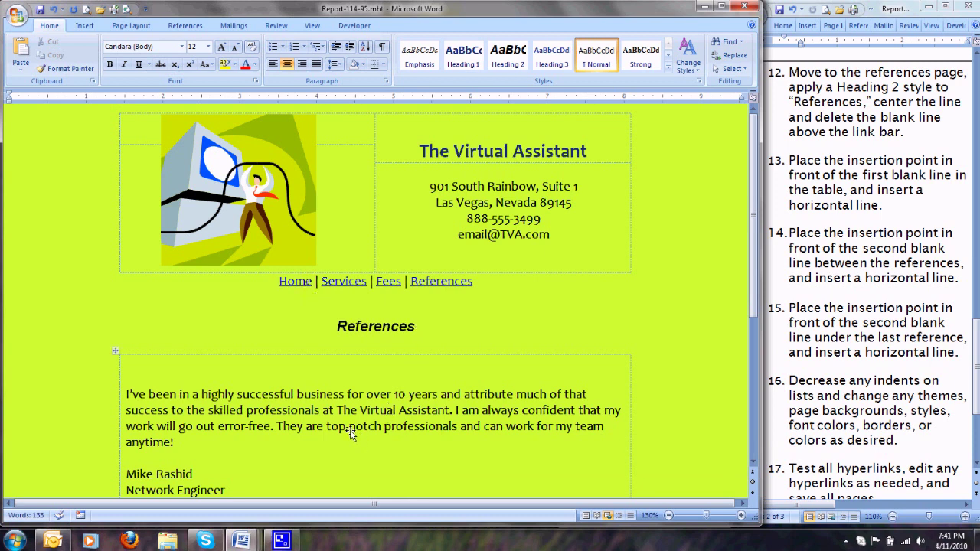
- Copy the light purple horizontal line from the fees page, Report-113-91.mht, and paste it into the references page
{"action": "scroll", "coordinate": [347, 431], "scroll_direction": "down", "scroll_amount": 2}
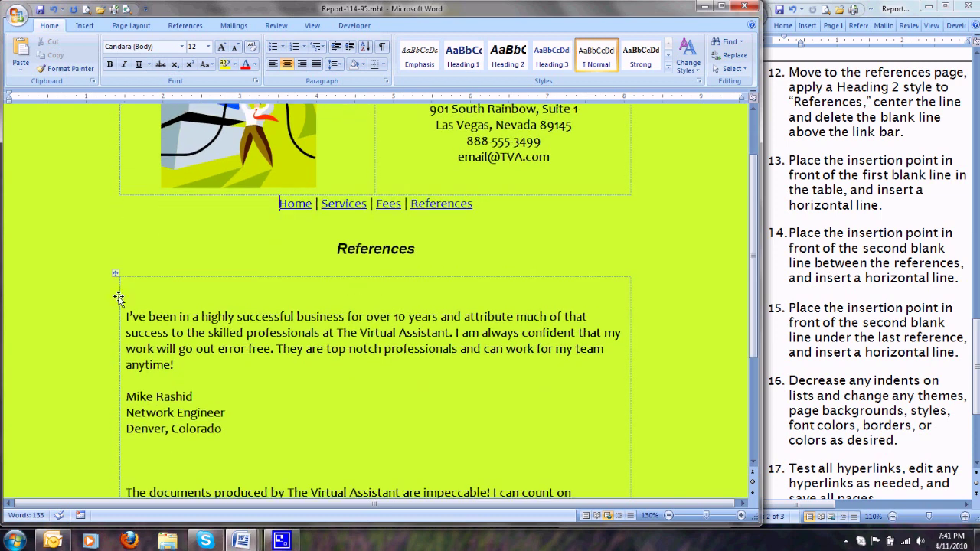
{"action": "left_click", "coordinate": [136, 287]}
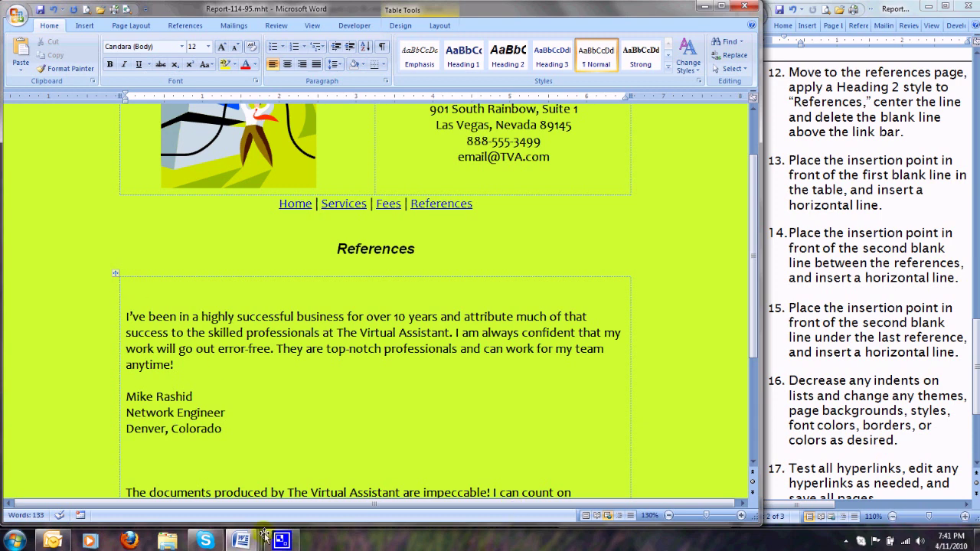
{"action": "mouse_move", "coordinate": [243, 542]}
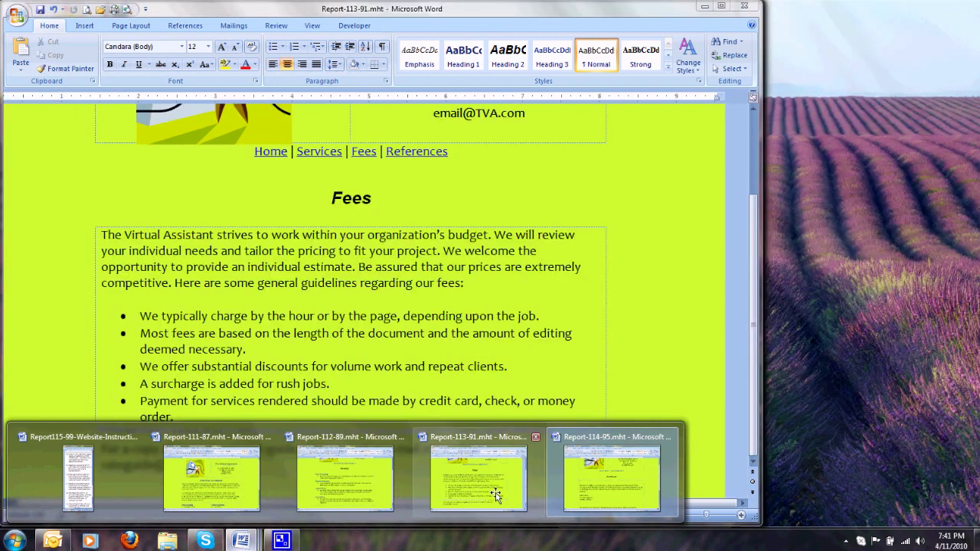
{"action": "left_click", "coordinate": [494, 494]}
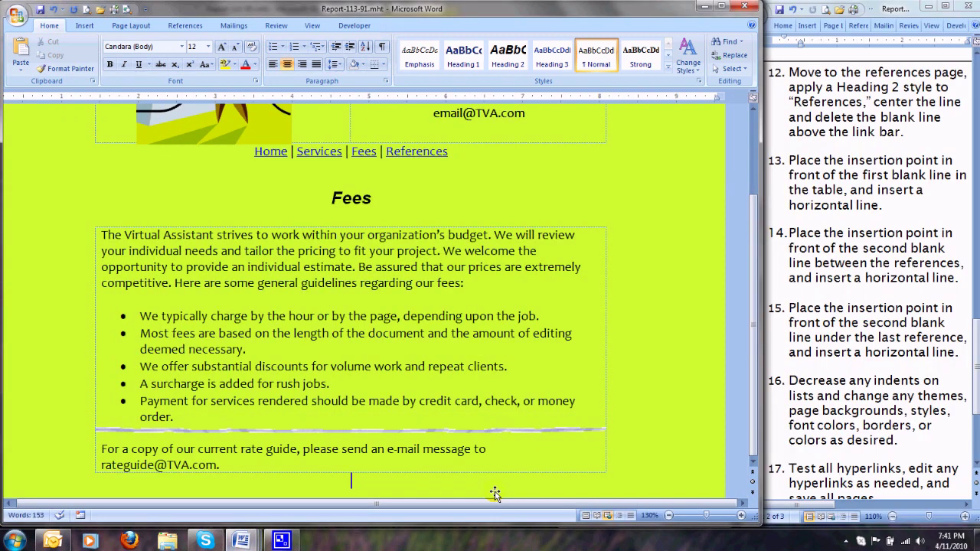
{"action": "left_click", "coordinate": [383, 433]}
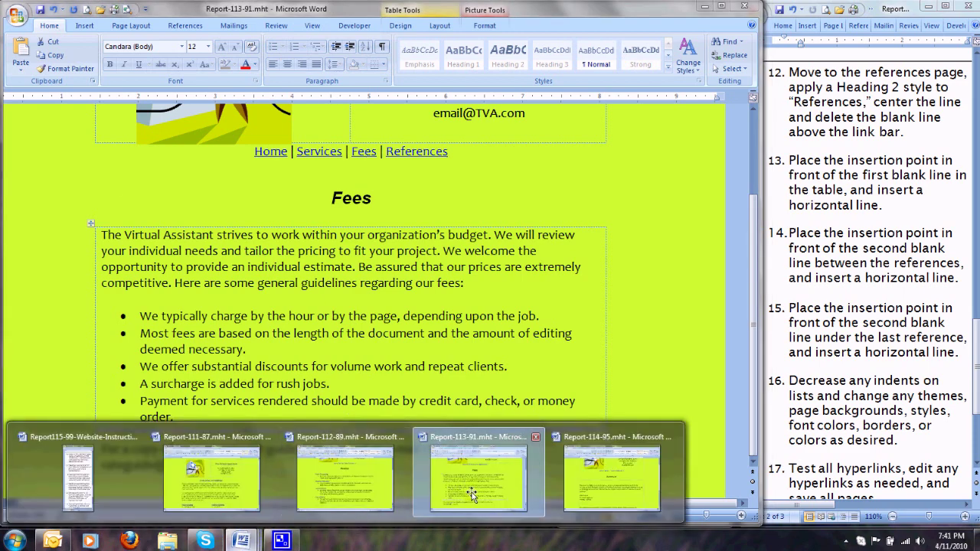
{"action": "left_click", "coordinate": [610, 479]}
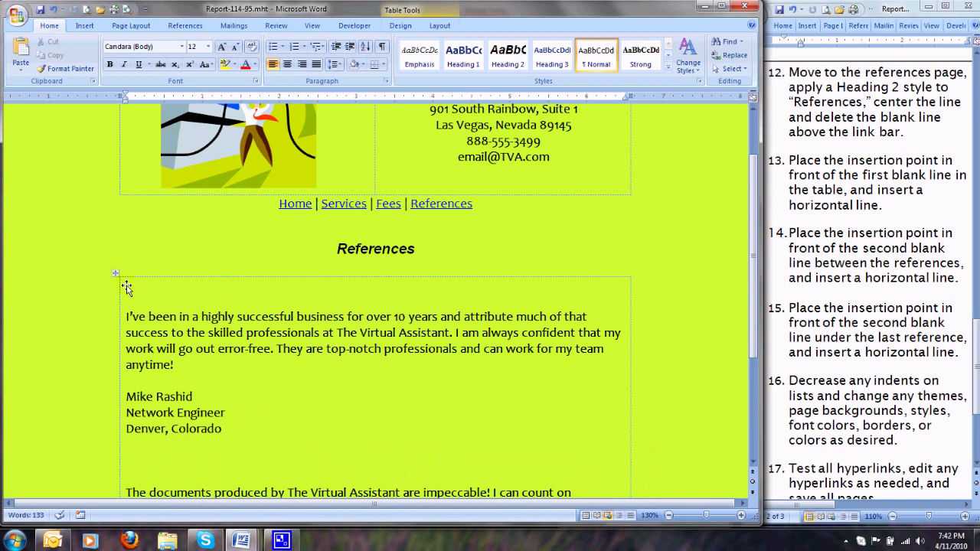
{"action": "key", "text": "ctrl+v"}
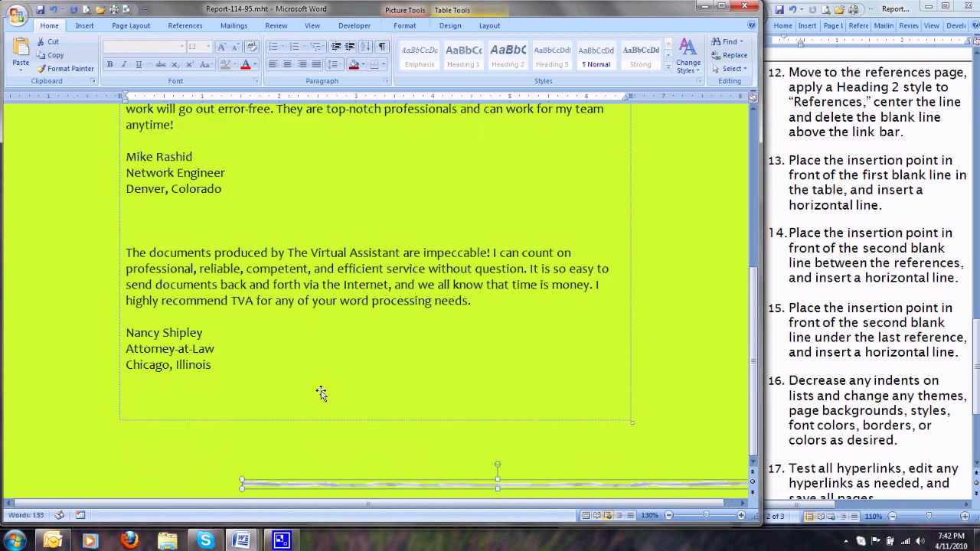
- Move the pasted horizontal line into the first blank line of the table, above the first reference, aligned with the table's left border
{"action": "left_click_drag", "start_coordinate": [359, 452], "coordinate": [278, 214]}
{"action": "scroll", "coordinate": [278, 215], "scroll_direction": "up", "scroll_amount": 5}
{"action": "scroll", "coordinate": [296, 253], "scroll_direction": "down", "scroll_amount": 1}
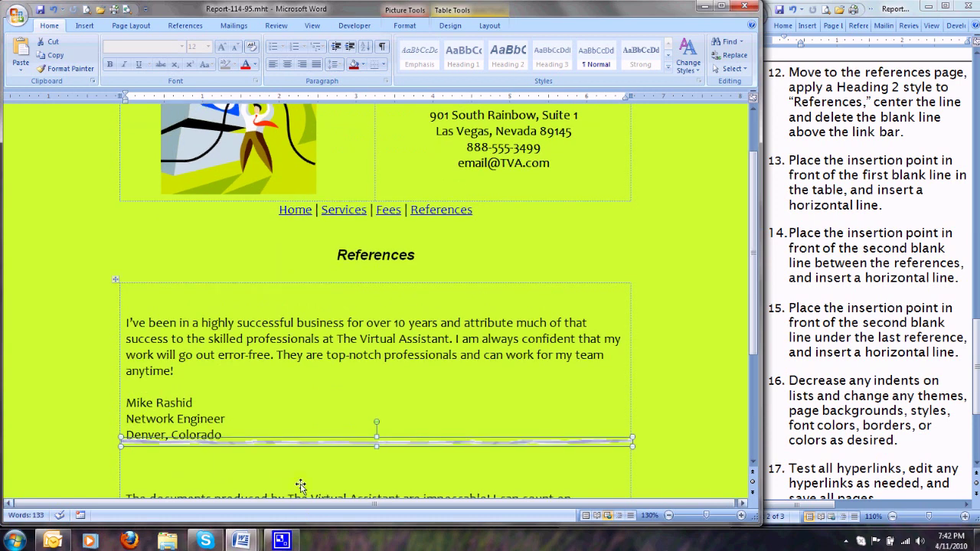
{"action": "left_click_drag", "start_coordinate": [299, 442], "coordinate": [298, 301]}
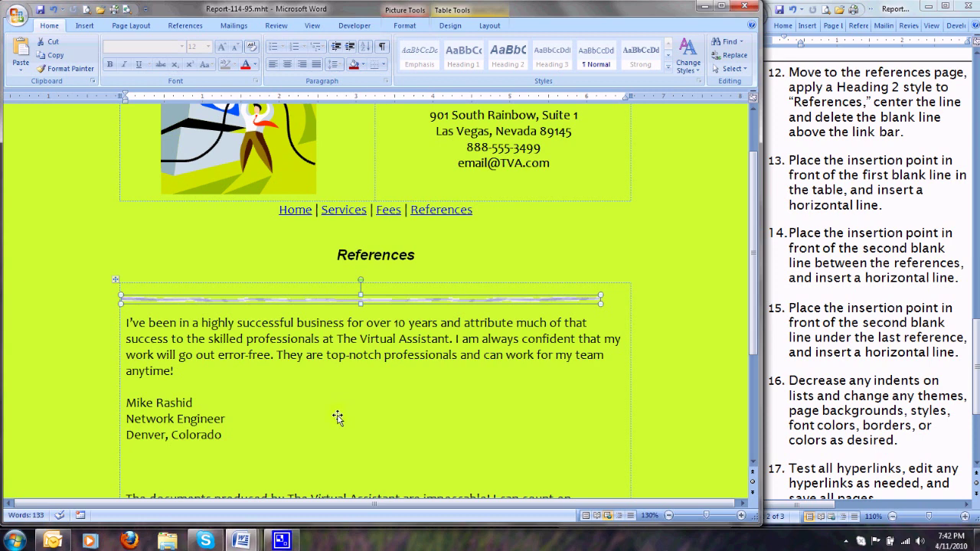
- Place a second horizontal line below the first reference and stretch both lines to the table's right border
{"action": "scroll", "coordinate": [337, 417], "scroll_direction": "down", "scroll_amount": 2}
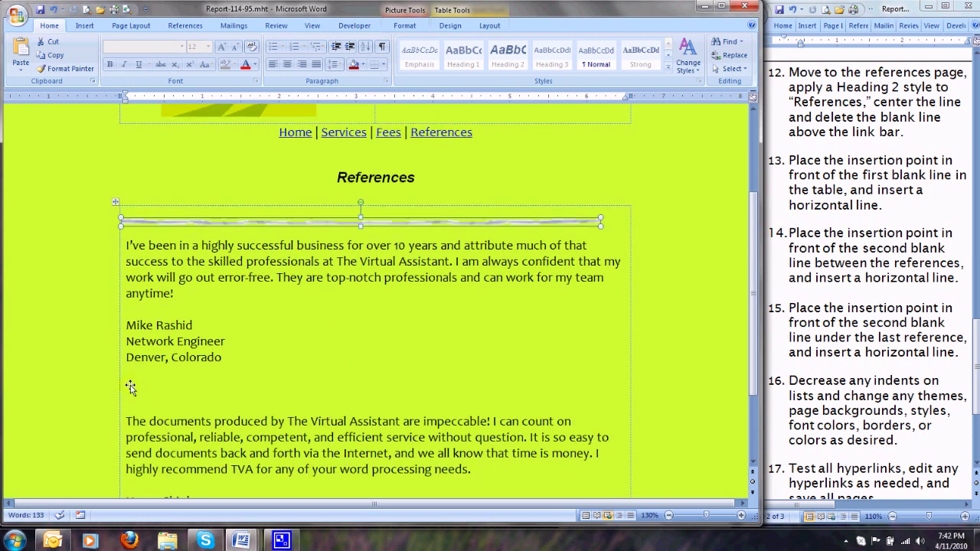
{"action": "left_click", "coordinate": [131, 388]}
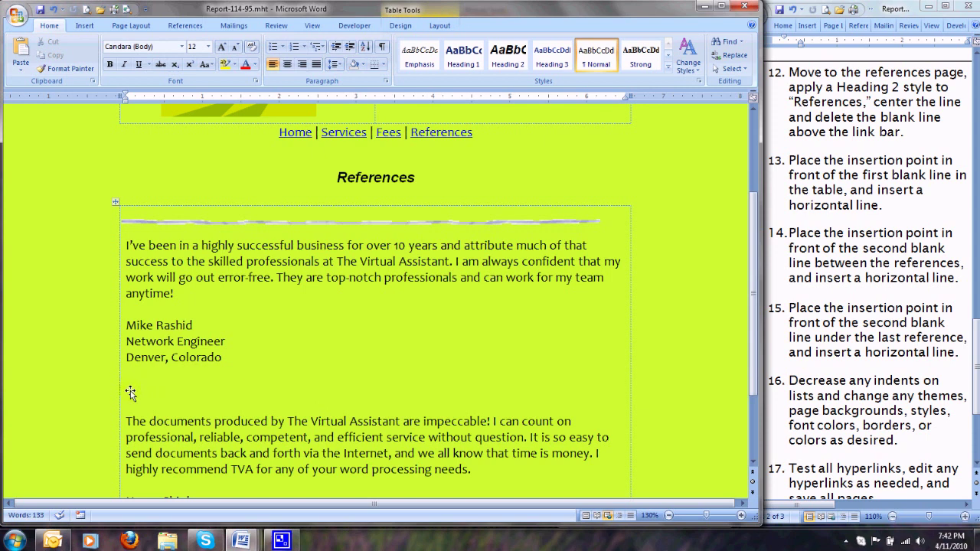
{"action": "scroll", "coordinate": [131, 393], "scroll_direction": "up", "scroll_amount": 2}
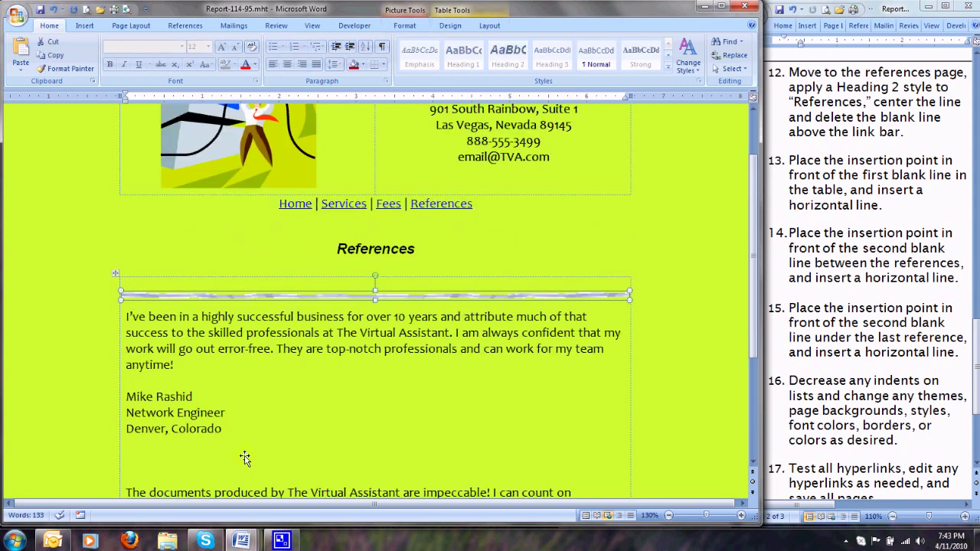
{"action": "left_click_drag", "start_coordinate": [363, 300], "coordinate": [370, 451]}
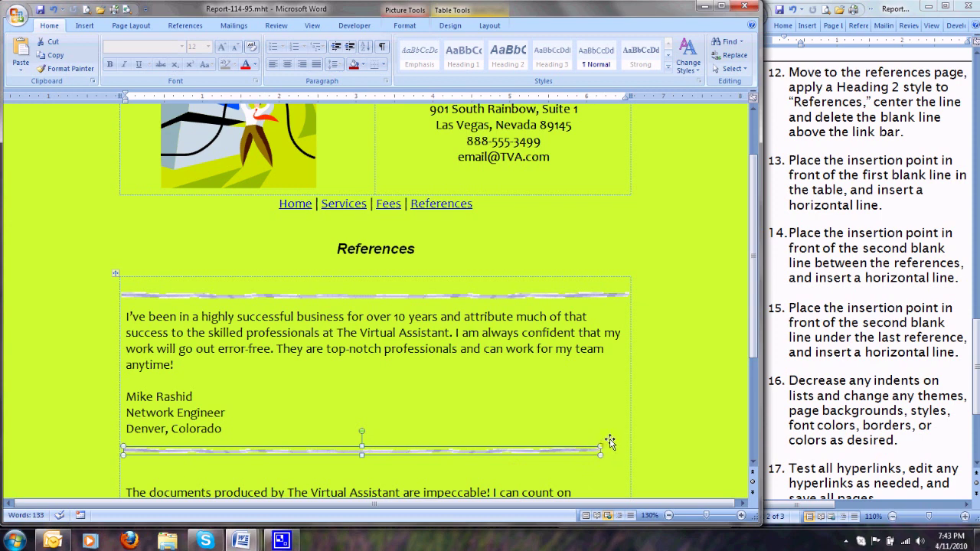
{"action": "left_click_drag", "start_coordinate": [614, 449], "coordinate": [632, 447]}
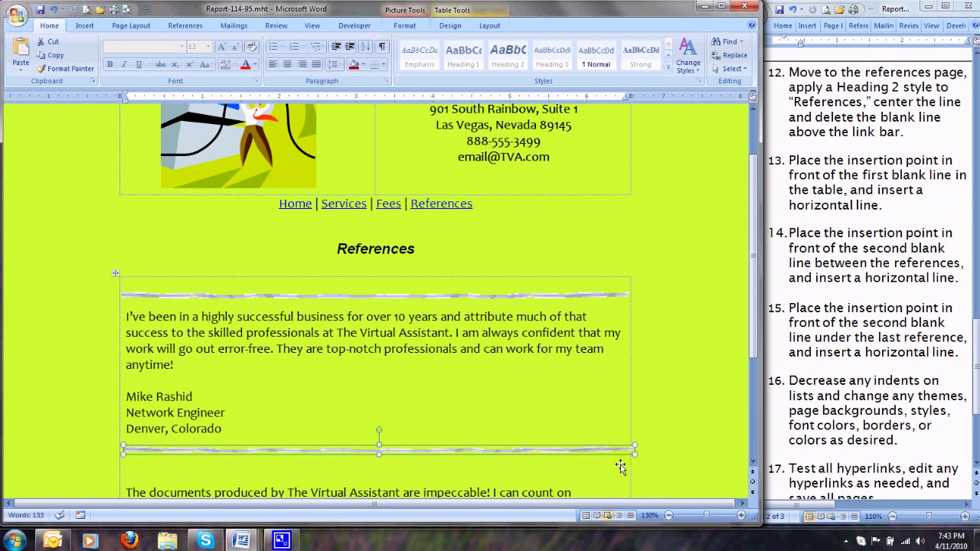
- Check the size, scale and crop settings of the second horizontal line
{"action": "right_click", "coordinate": [578, 452]}
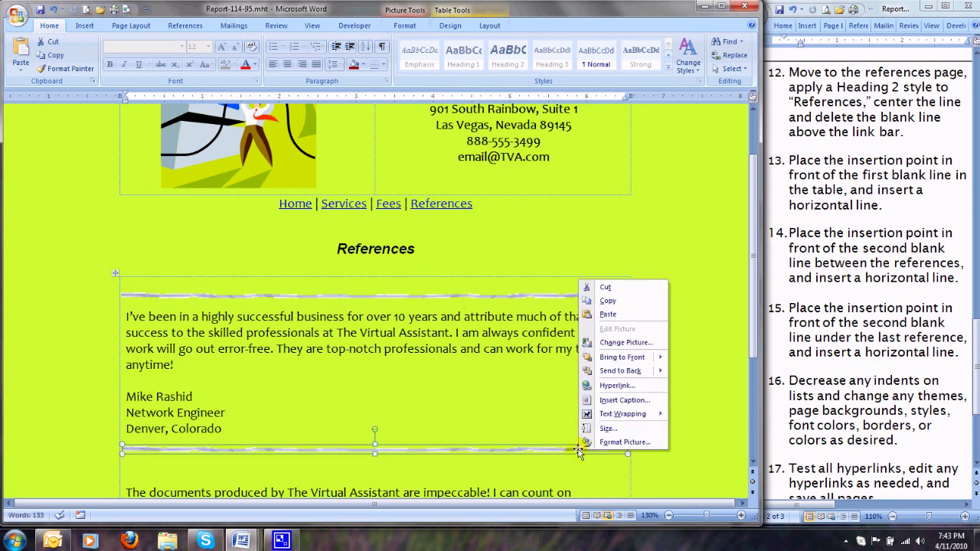
{"action": "left_click", "coordinate": [610, 429]}
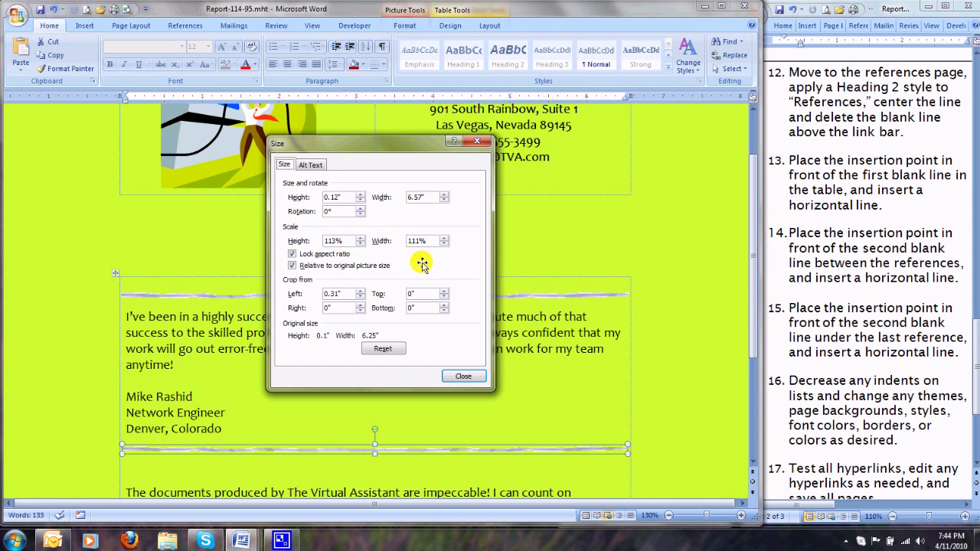
{"action": "left_click", "coordinate": [462, 377]}
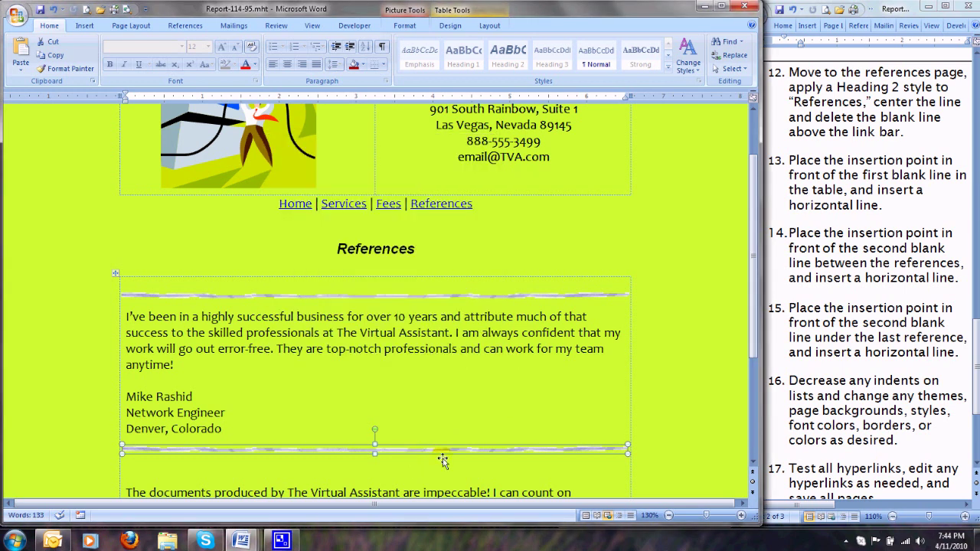
- Lower the second line to the second blank line between the references, and place a copy of it below the last reference
{"action": "scroll", "coordinate": [521, 421], "scroll_direction": "down", "scroll_amount": 3}
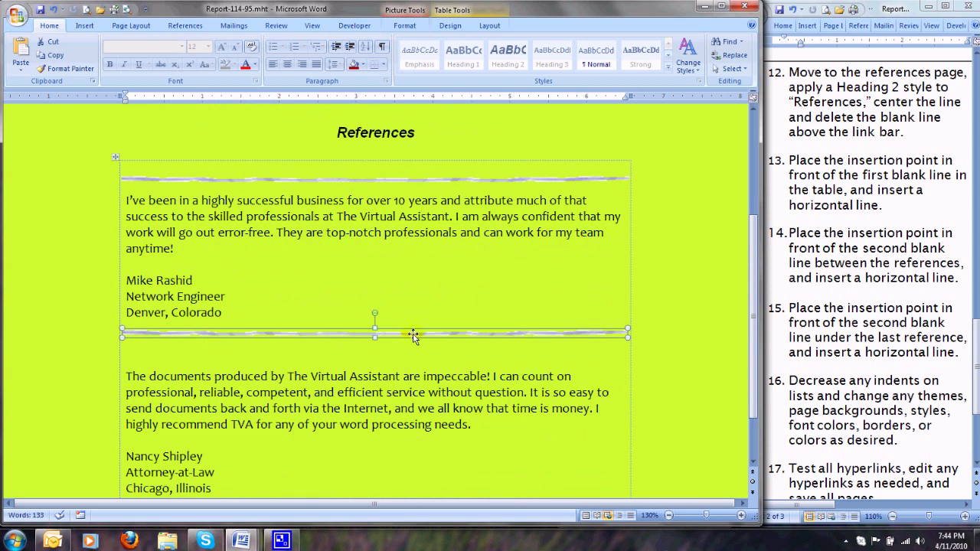
{"action": "scroll", "coordinate": [306, 273], "scroll_direction": "down", "scroll_amount": 2}
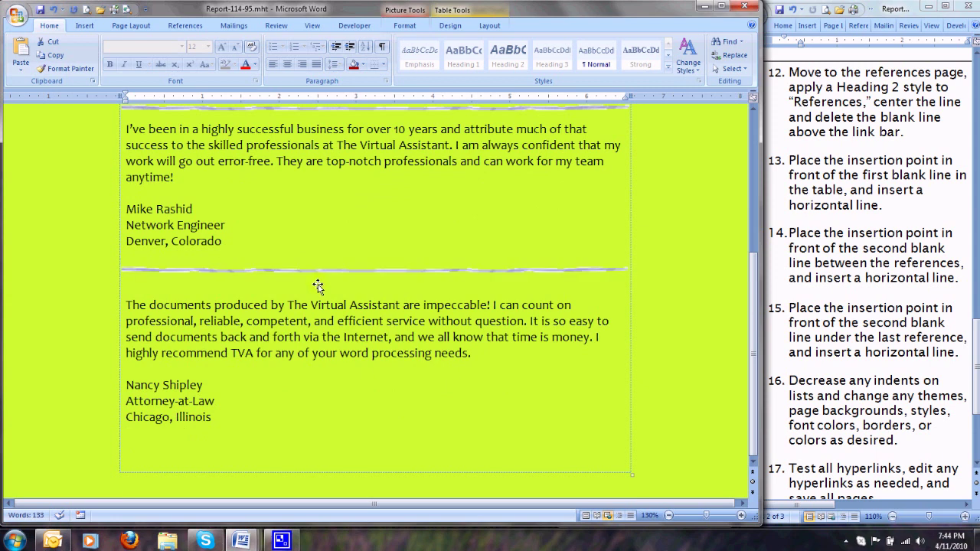
{"action": "left_click", "coordinate": [317, 283]}
{"action": "left_click_drag", "start_coordinate": [321, 274], "coordinate": [325, 447]}
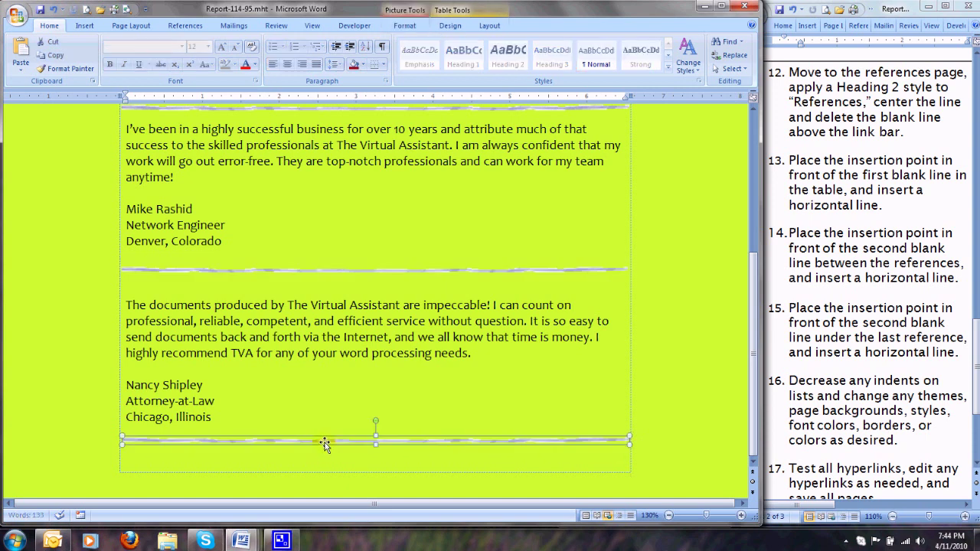
{"action": "left_click", "coordinate": [352, 371]}
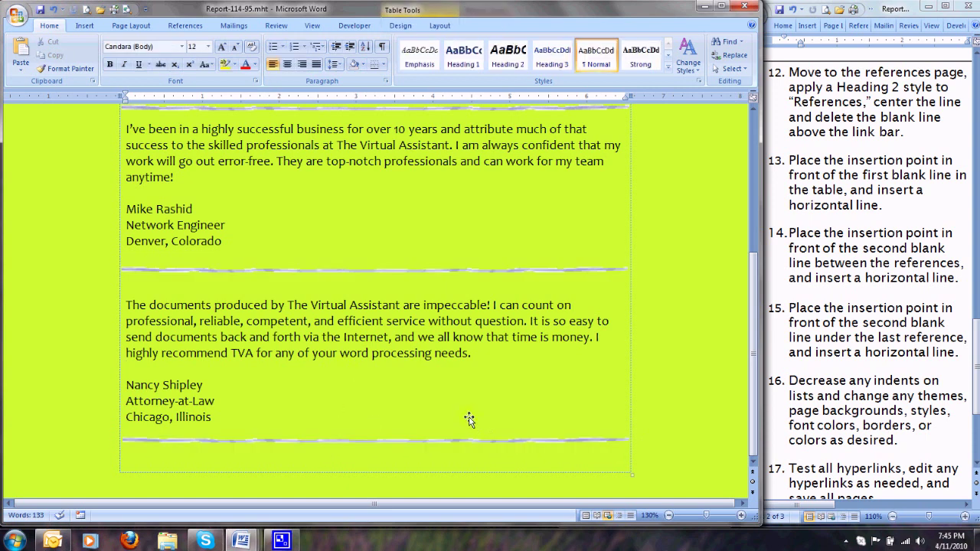
- Lower the horizontal line below the last reference slightly, keeping it aligned with the table's borders
{"action": "left_click", "coordinate": [431, 442]}
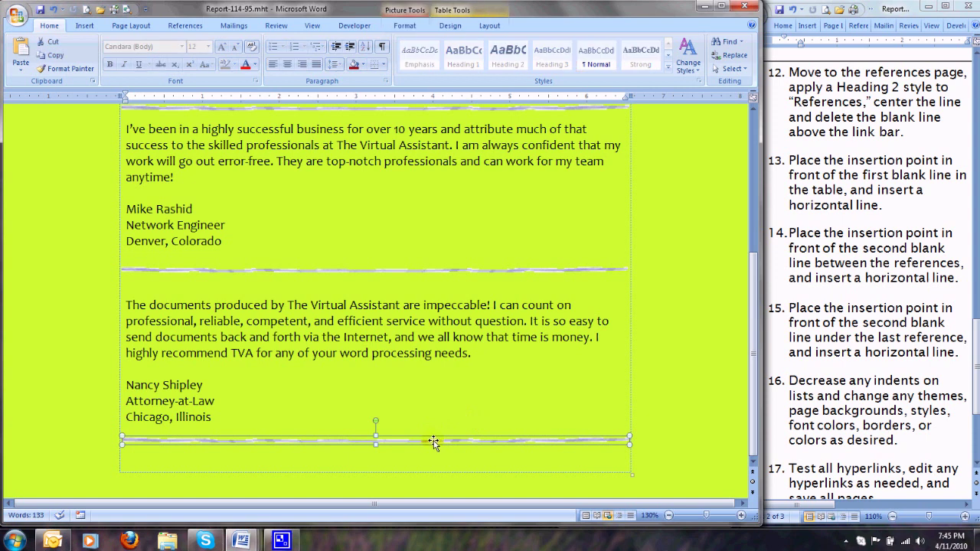
{"action": "left_click_drag", "start_coordinate": [433, 444], "coordinate": [433, 446]}
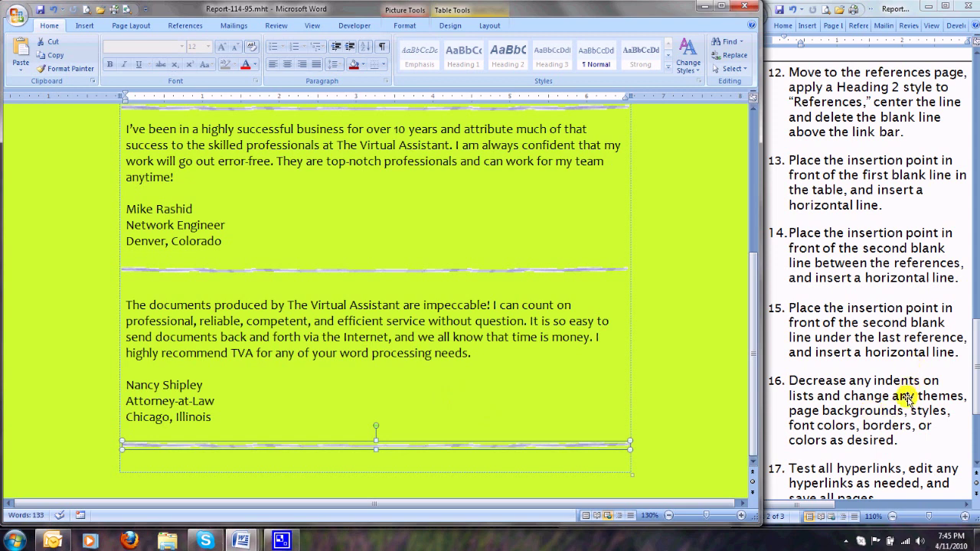
{"action": "left_click", "coordinate": [896, 424]}
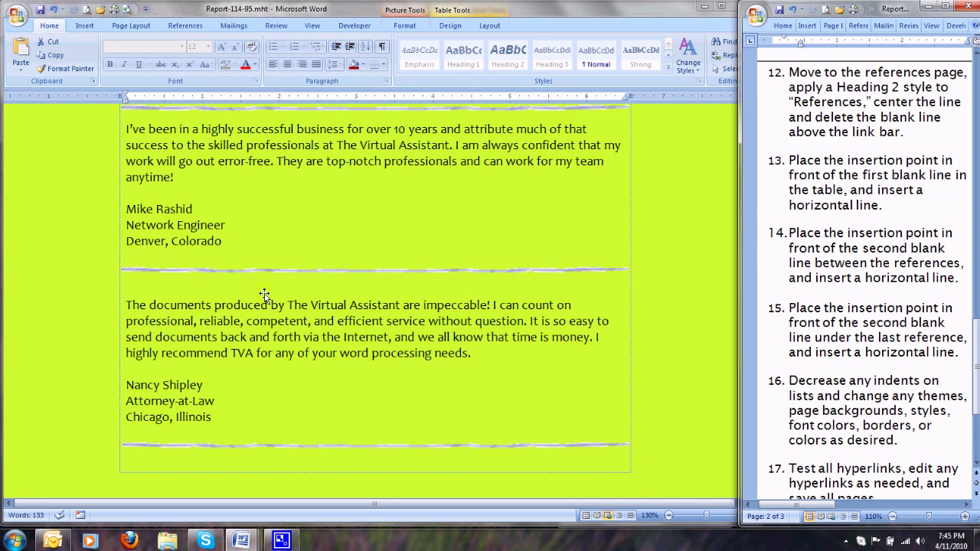
- Look over the references page from the references up to its header, and read the remaining instructions 16 to 18
{"action": "scroll", "coordinate": [385, 346], "scroll_direction": "up", "scroll_amount": 3}
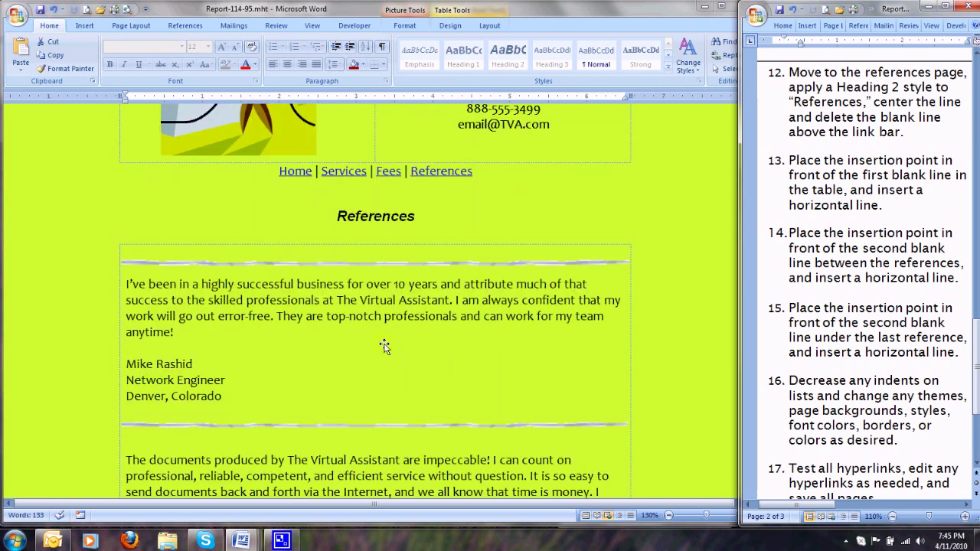
{"action": "scroll", "coordinate": [385, 346], "scroll_direction": "up", "scroll_amount": 2}
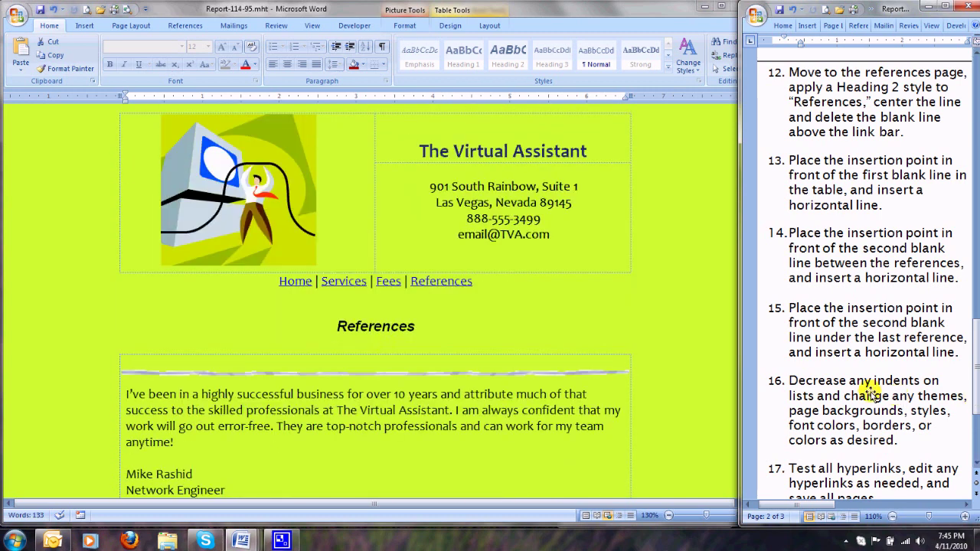
{"action": "left_click", "coordinate": [870, 393]}
{"action": "scroll", "coordinate": [871, 394], "scroll_direction": "down", "scroll_amount": 3}
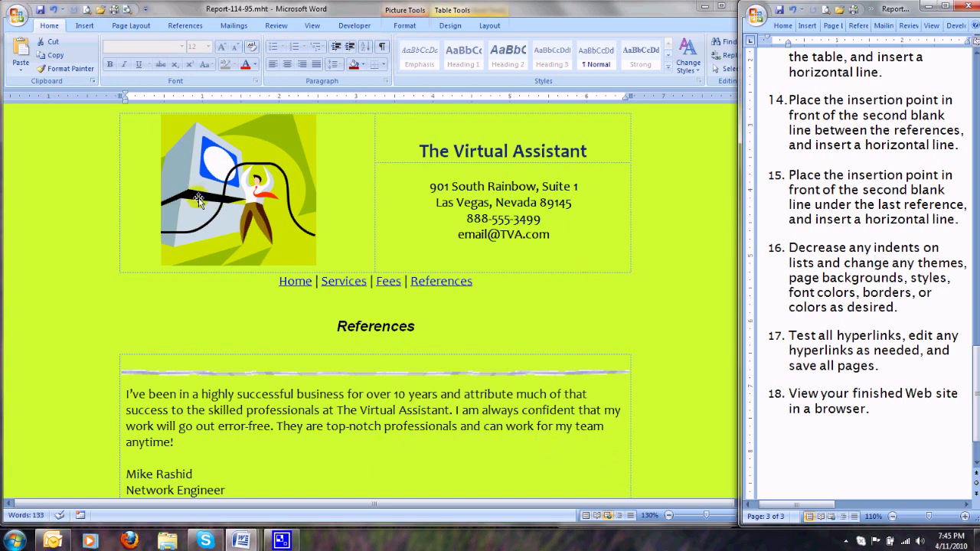
- Apply the first bevel preset as the top bevel of the computer picture in the page header
{"action": "left_click", "coordinate": [237, 222]}
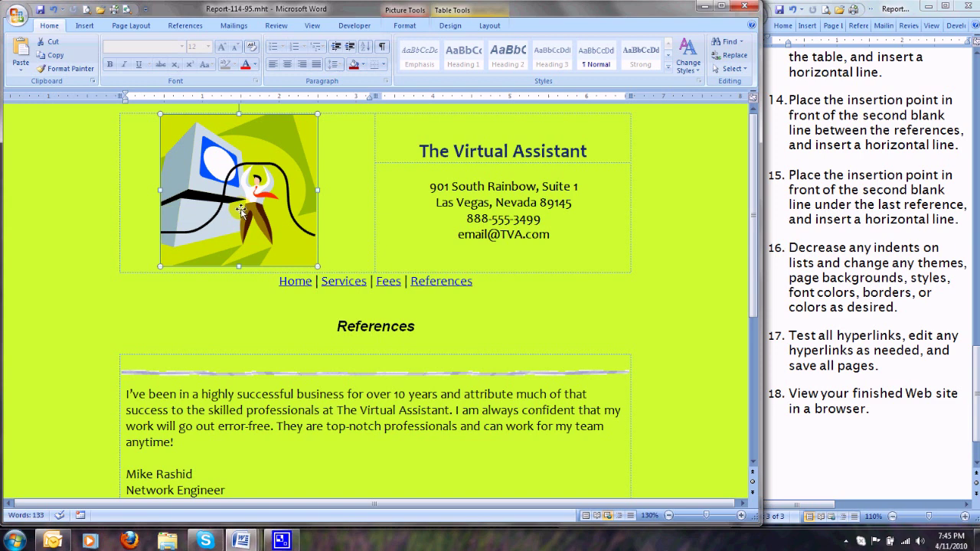
{"action": "right_click", "coordinate": [241, 212]}
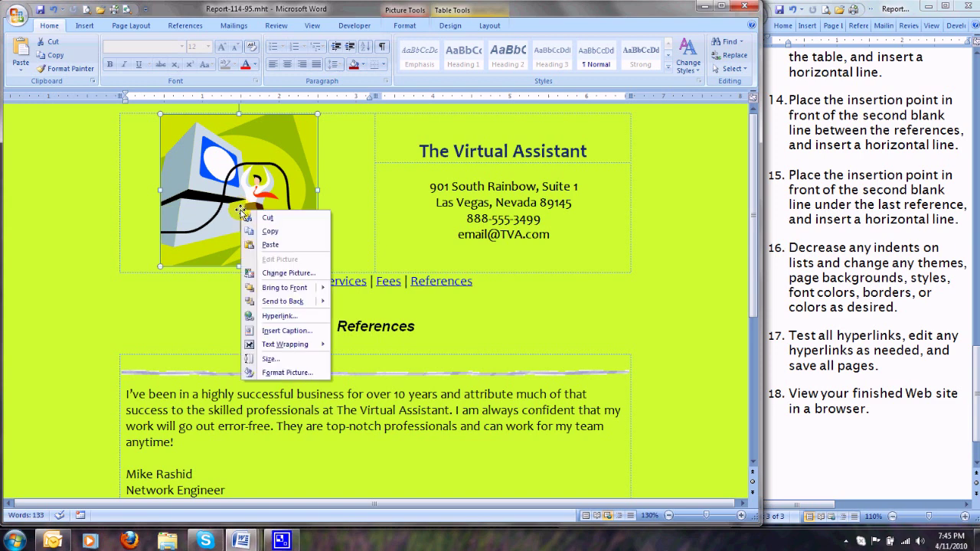
{"action": "left_click", "coordinate": [303, 374]}
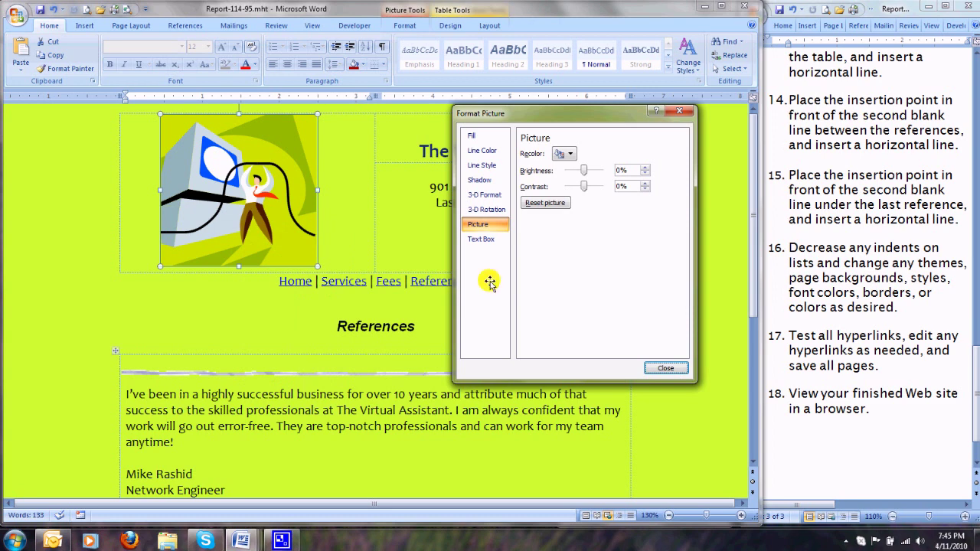
{"action": "left_click", "coordinate": [488, 198]}
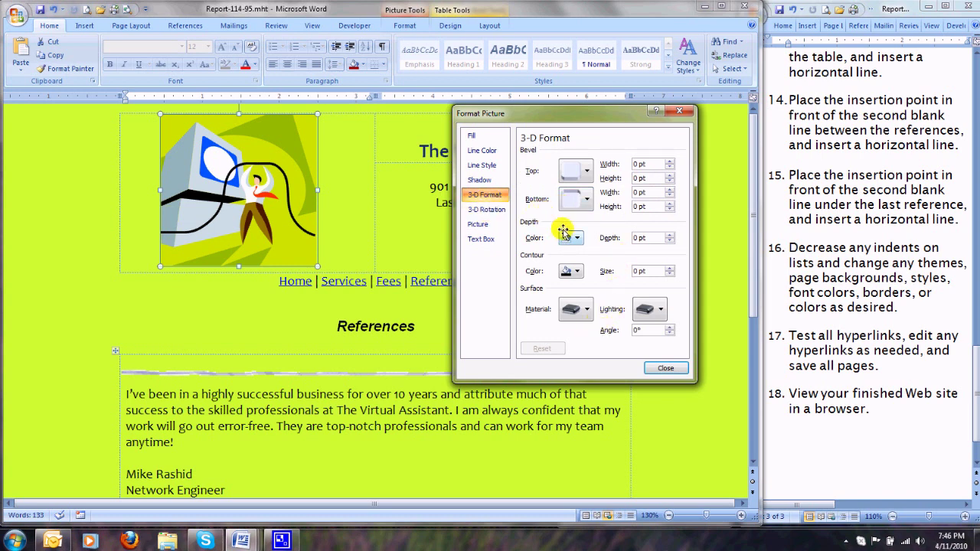
{"action": "left_click", "coordinate": [585, 171]}
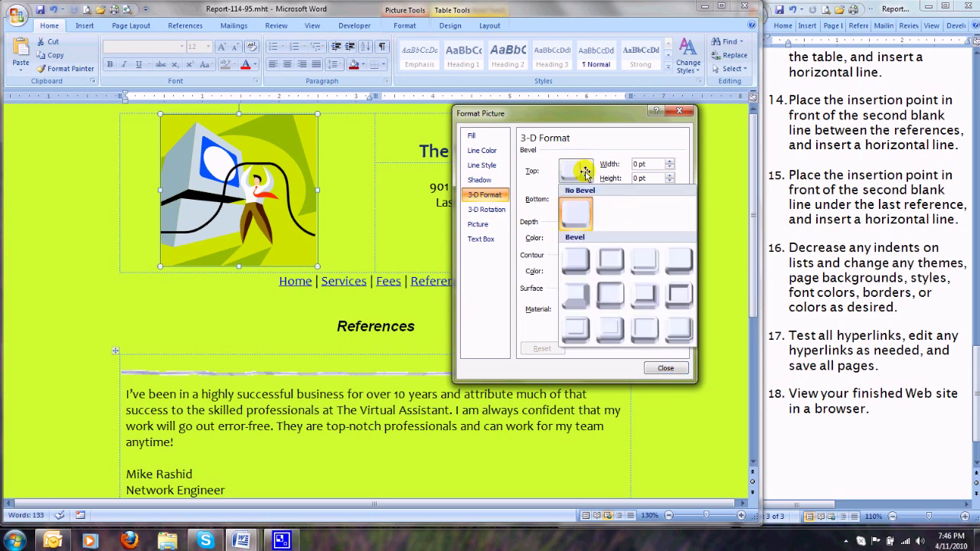
{"action": "left_click", "coordinate": [574, 262]}
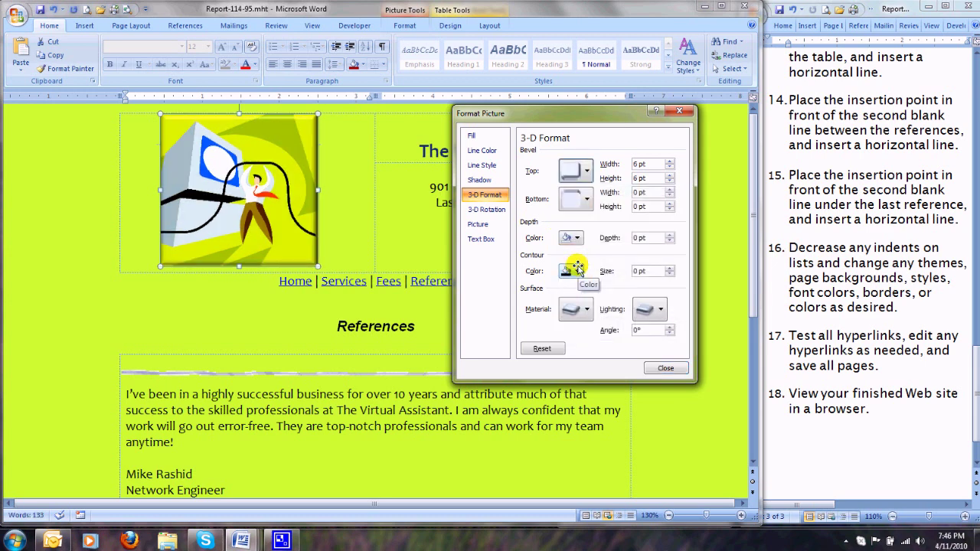
- Give the header picture's outline the third compound line type, with a thick and a thin line
{"action": "left_click", "coordinate": [494, 181]}
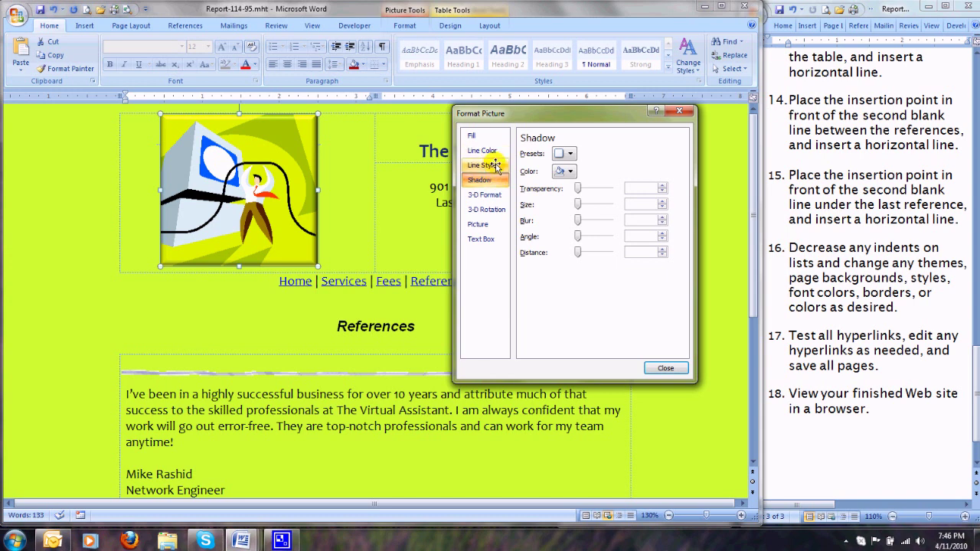
{"action": "left_click", "coordinate": [493, 167]}
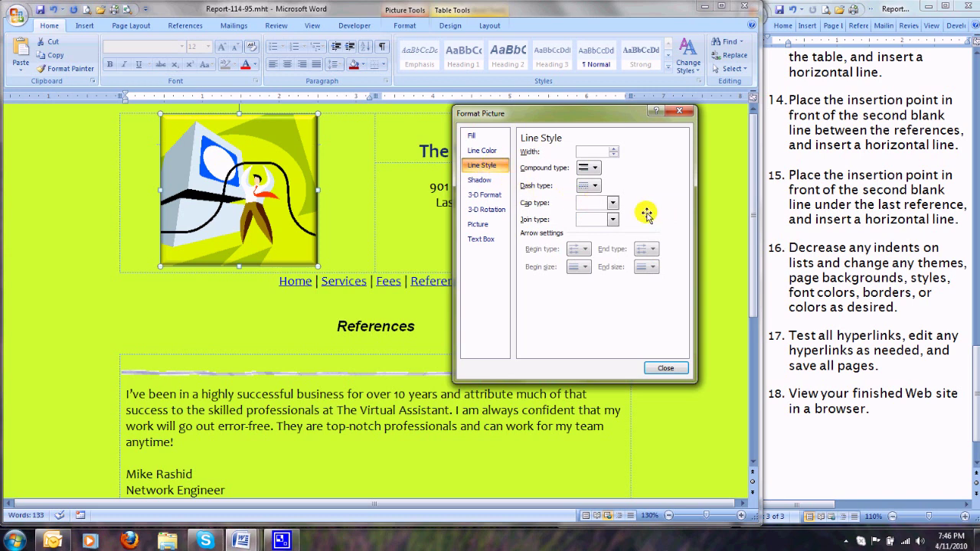
{"action": "left_click", "coordinate": [595, 169]}
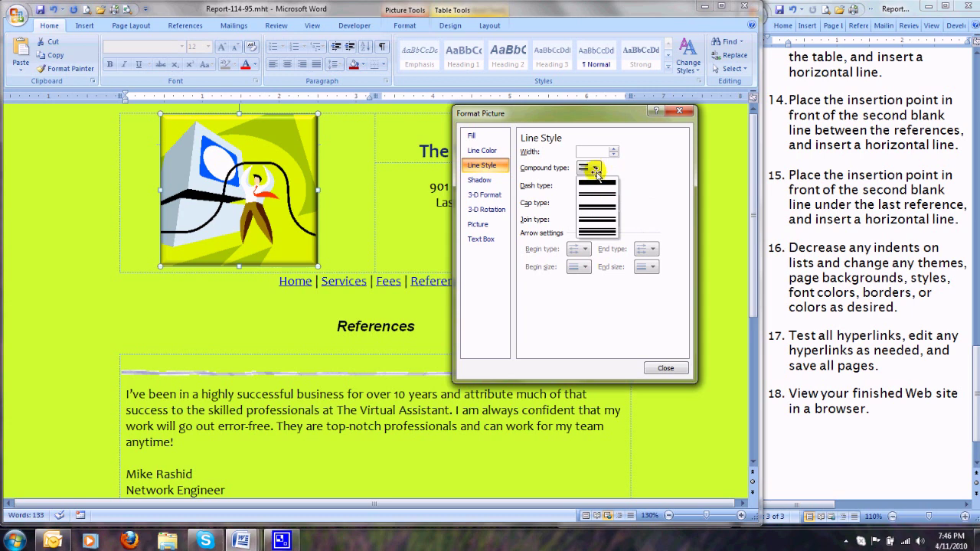
{"action": "left_click", "coordinate": [604, 206]}
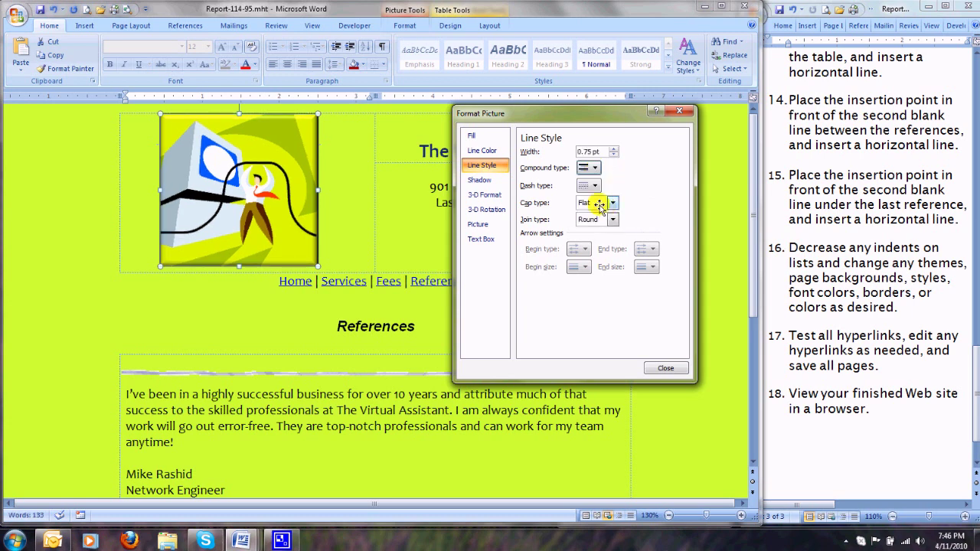
- Color the header picture's solid outline with the darkest shade of the last theme color and finish formatting the picture
{"action": "left_click", "coordinate": [483, 149]}
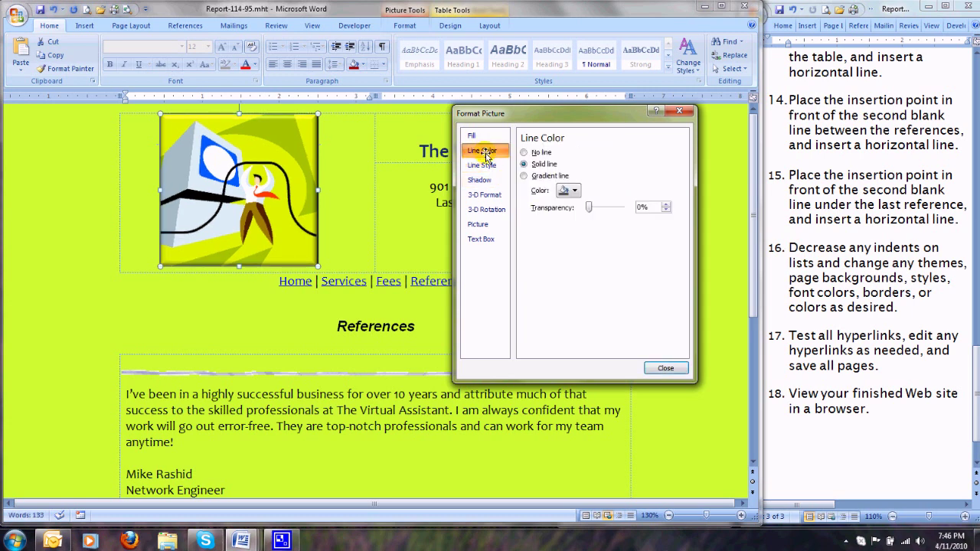
{"action": "left_click", "coordinate": [578, 191]}
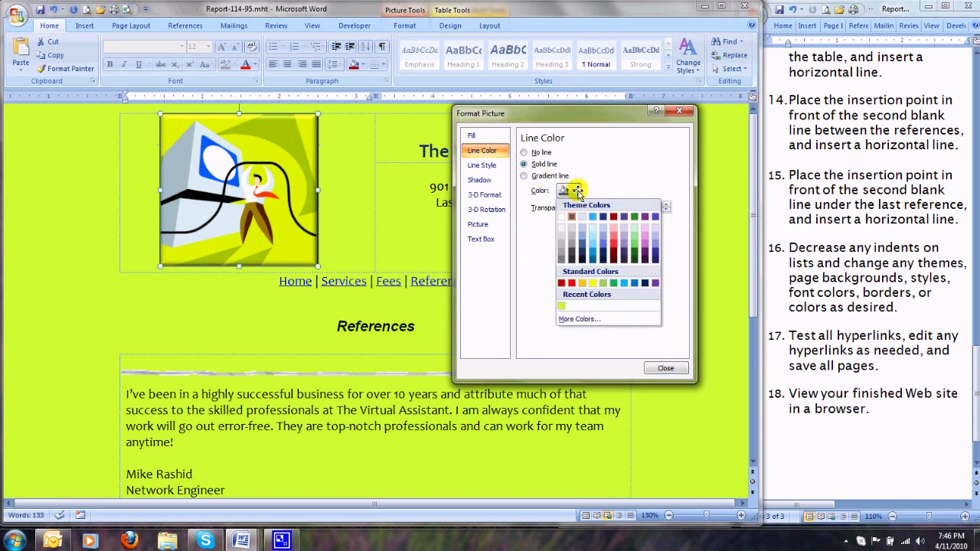
{"action": "left_click", "coordinate": [655, 259]}
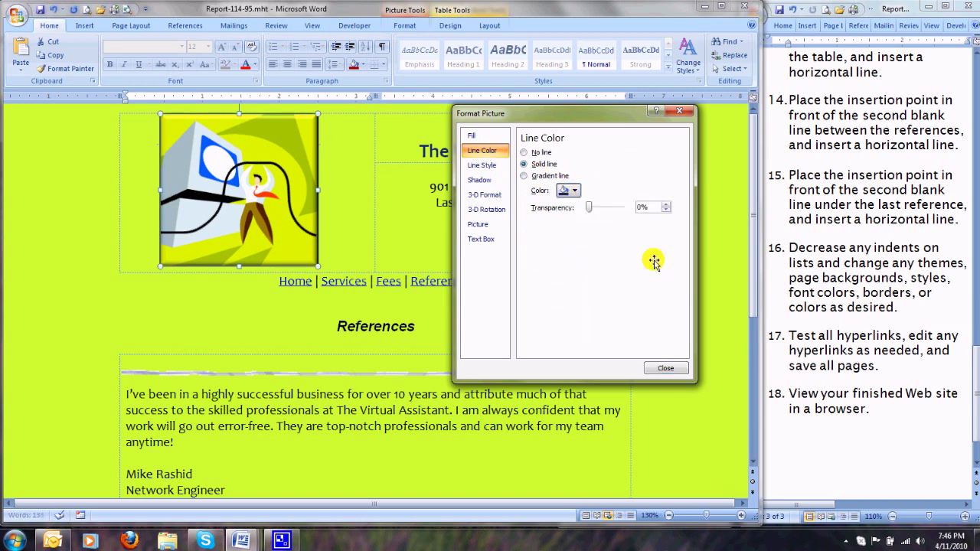
{"action": "left_click", "coordinate": [665, 369]}
{"action": "left_click", "coordinate": [237, 314]}
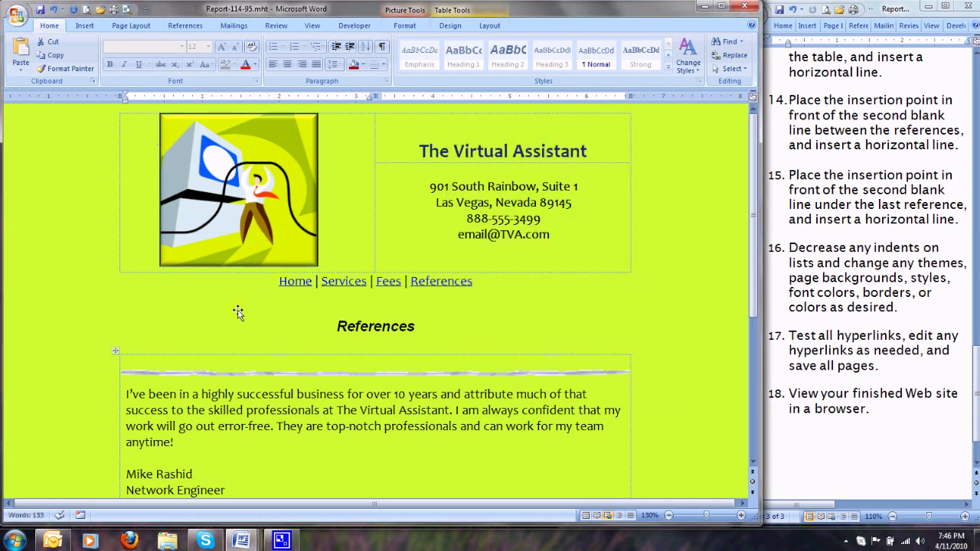